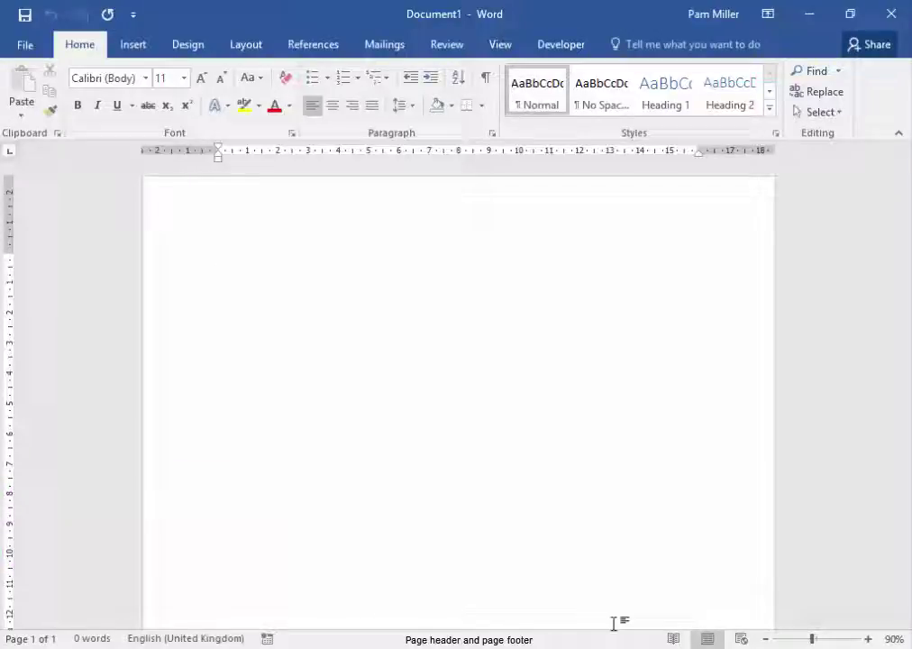
- Generate three pages of sample paragraphs (1775 words) with =rand(16,7)
text(=)
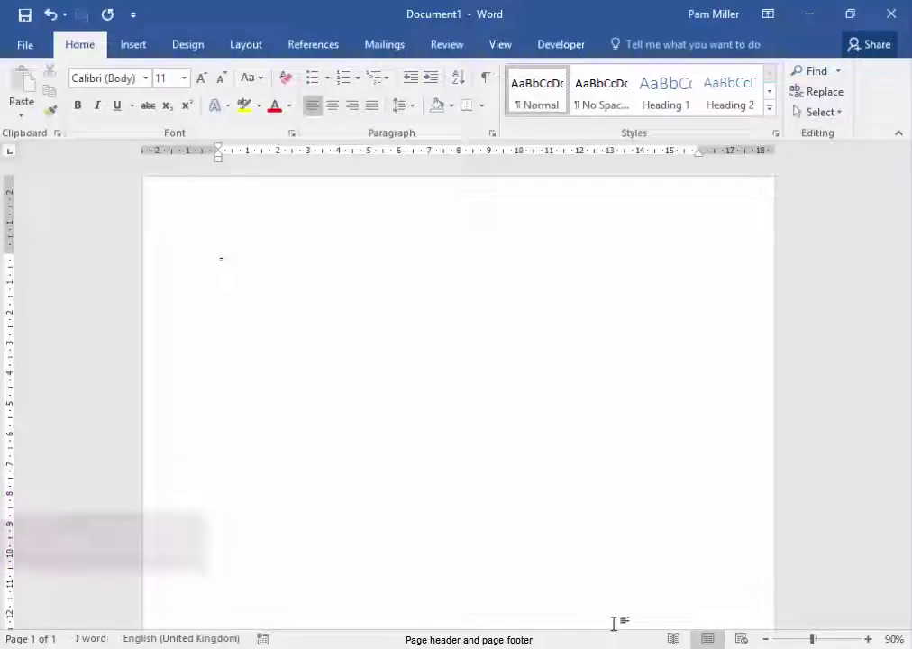
text(rand()
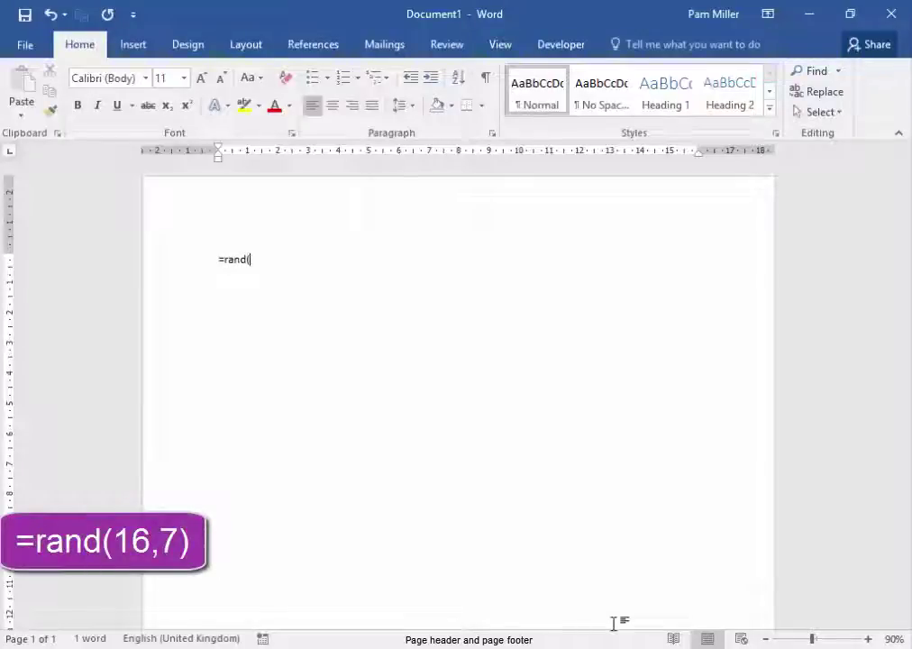
text(16,)
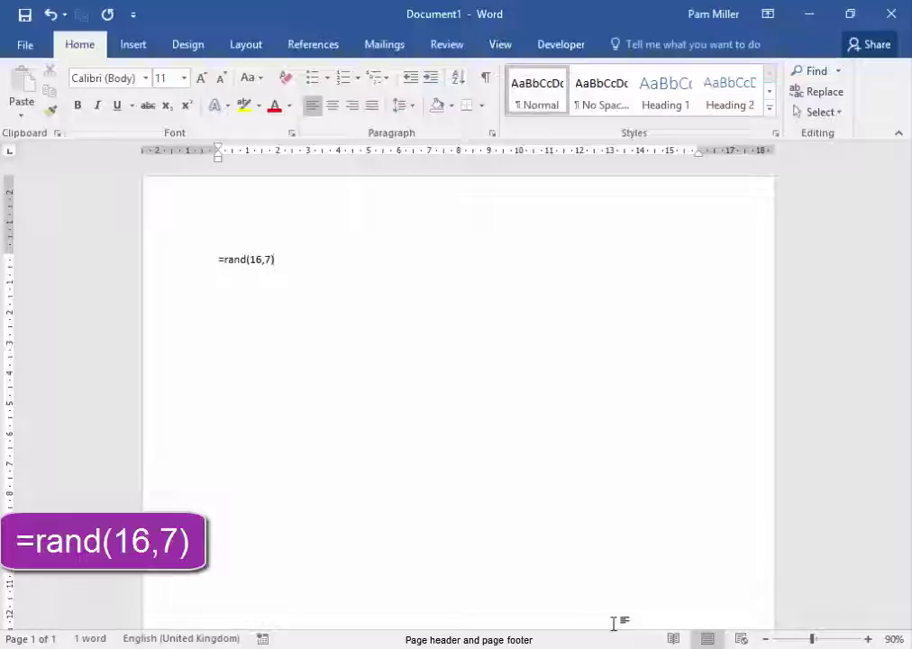
text(7))
key(Return)
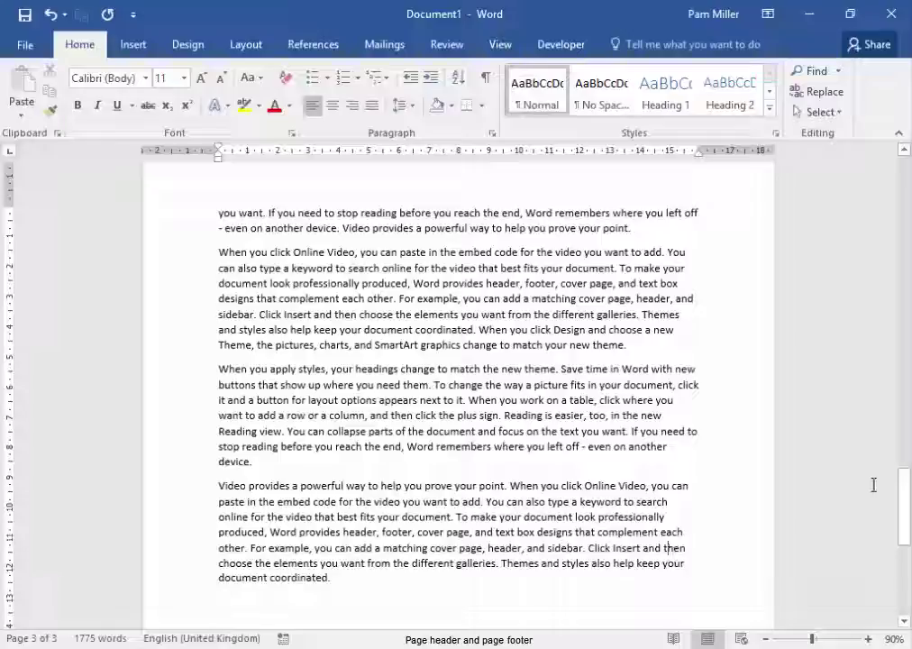
drag(903, 510, 899, 171)
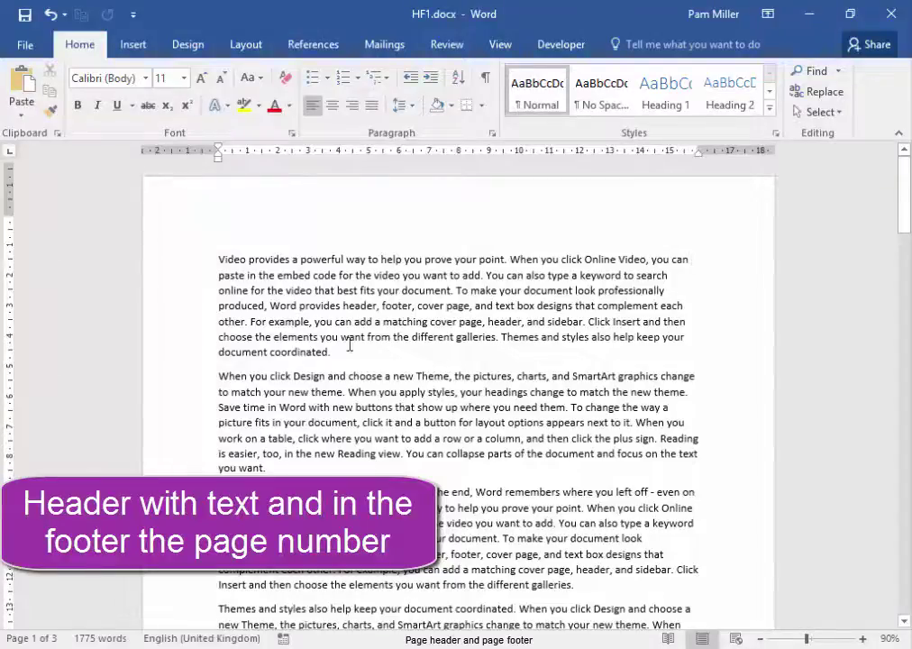
- Scroll through HF1.docx and return to the top of page 1
scroll(351, 351, down, 10)
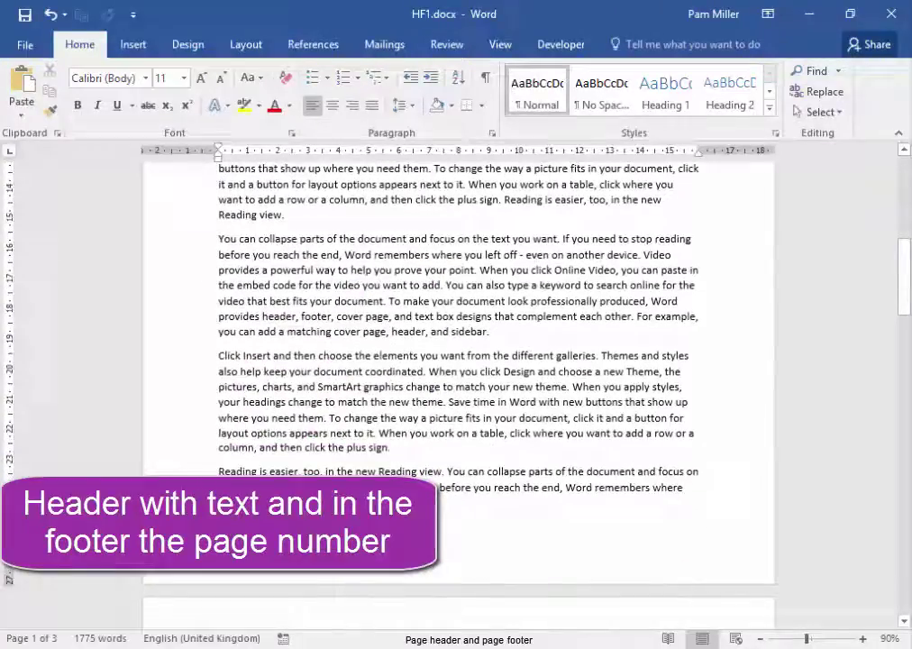
scroll(394, 545, up, 5)
scroll(394, 545, up, 1)
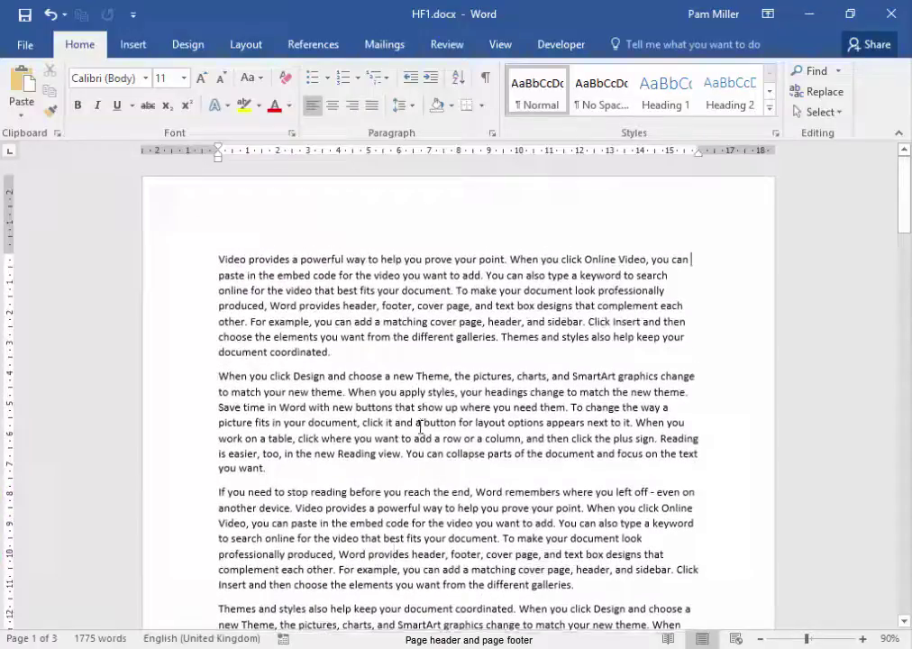
- Add a right-aligned 'Compiled by' header with the author's name and a bottom border
double_click(406, 203)
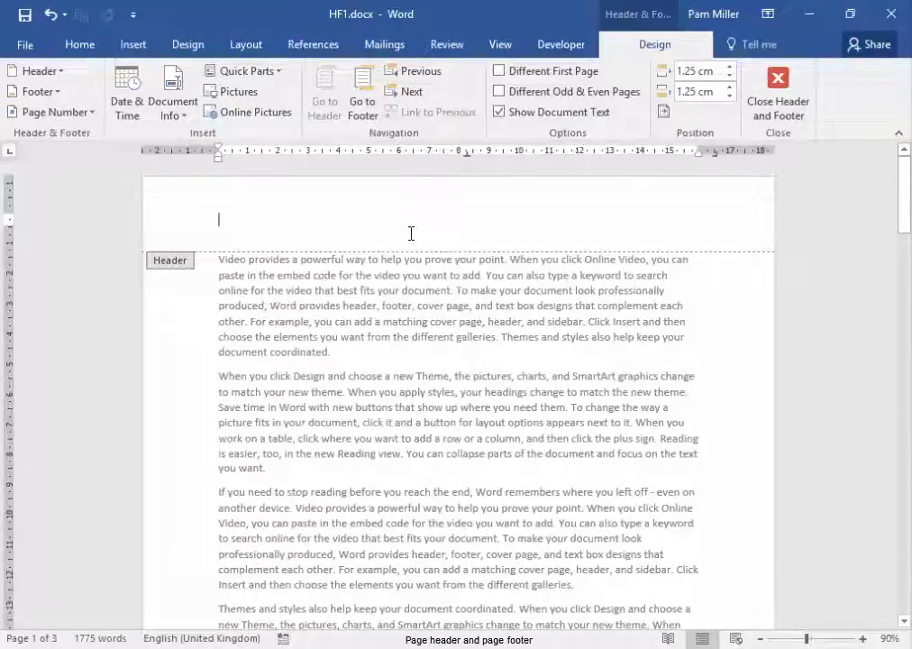
text(Co)
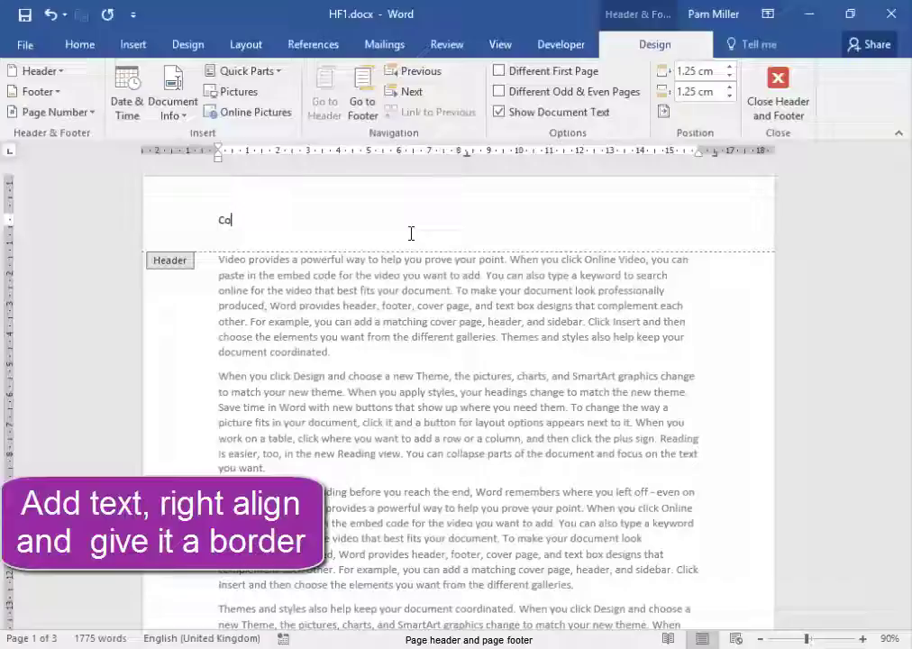
text(mpiled by Pam Miller)
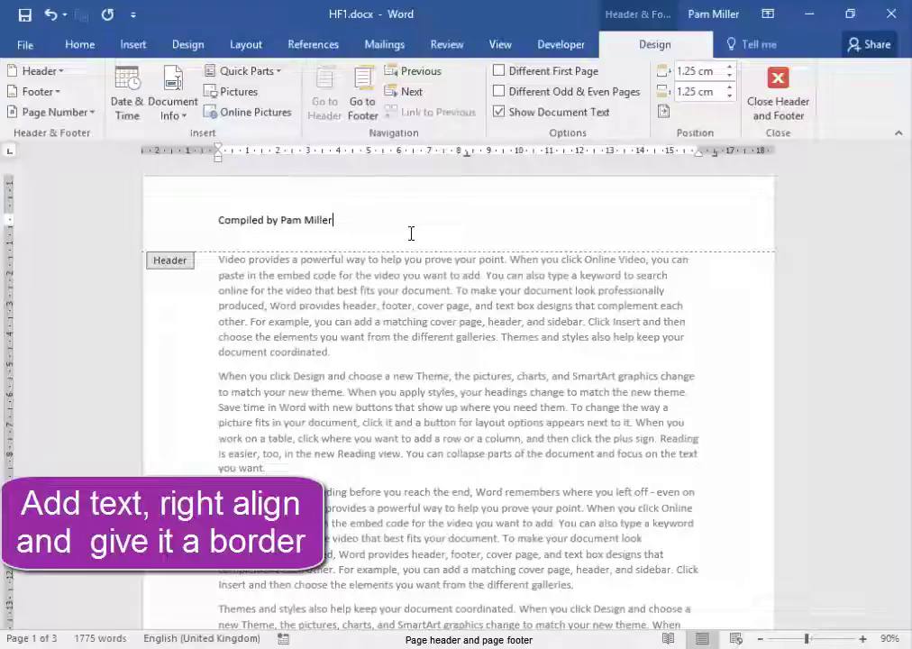
click(81, 50)
click(352, 106)
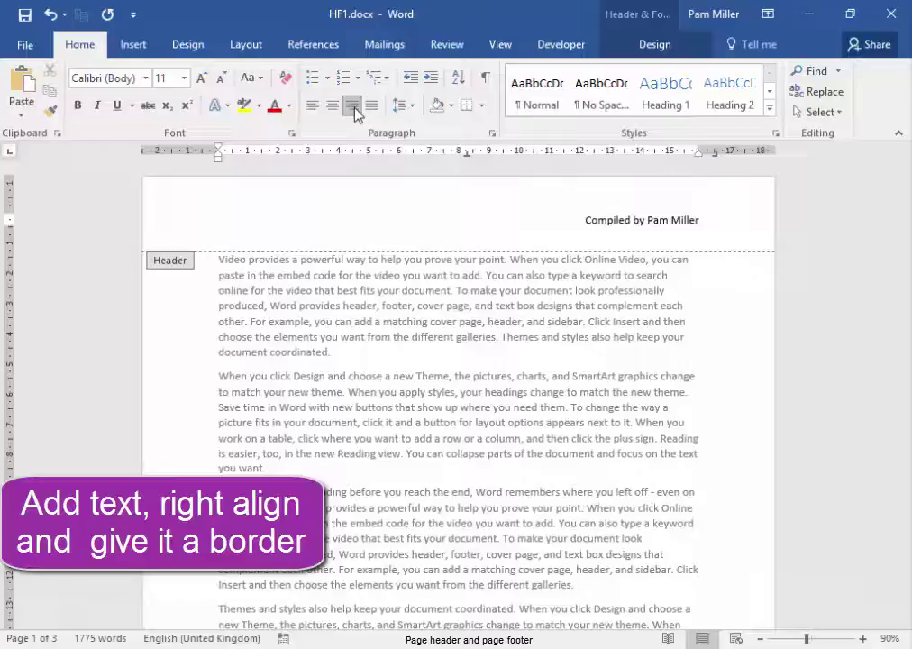
click(482, 108)
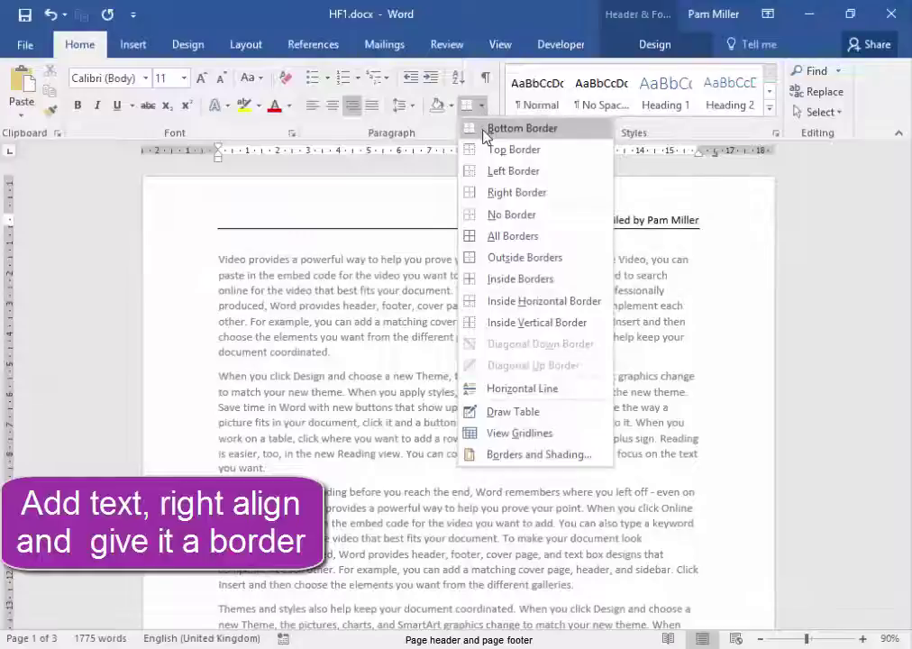
click(478, 127)
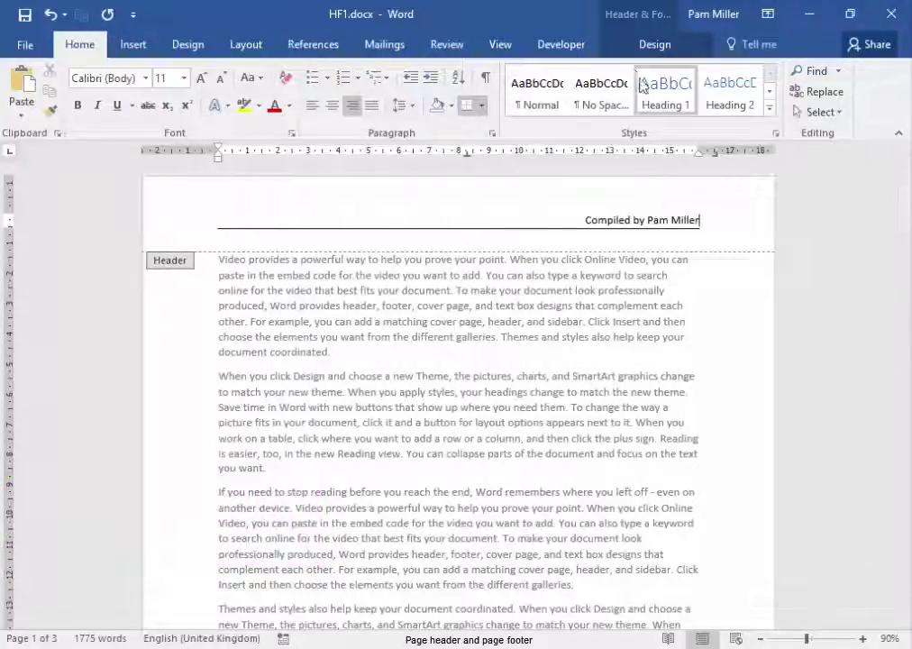
click(654, 47)
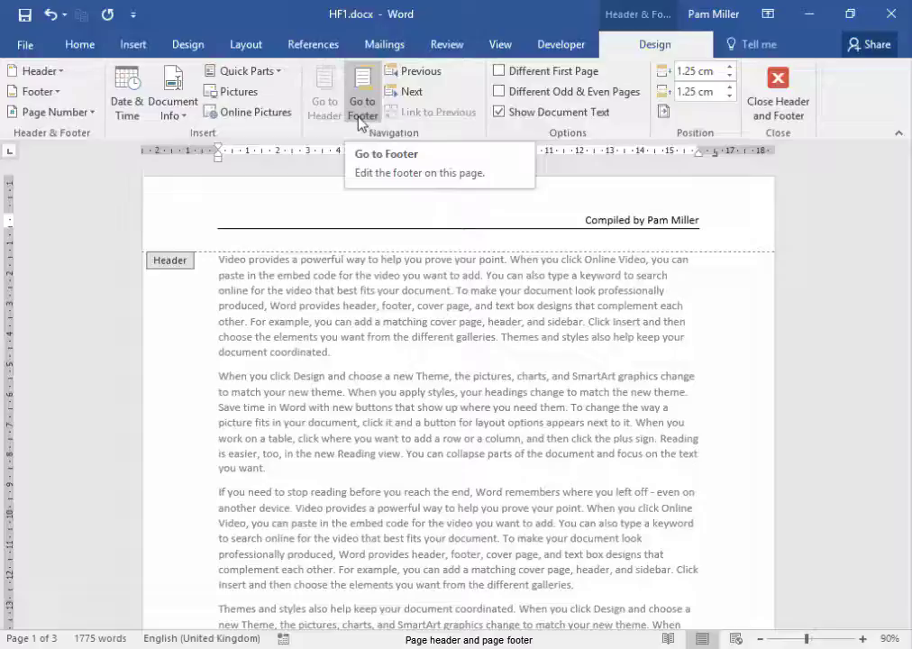
- Put a centred Plain Number 2 page number in the footer and close header editing
click(360, 117)
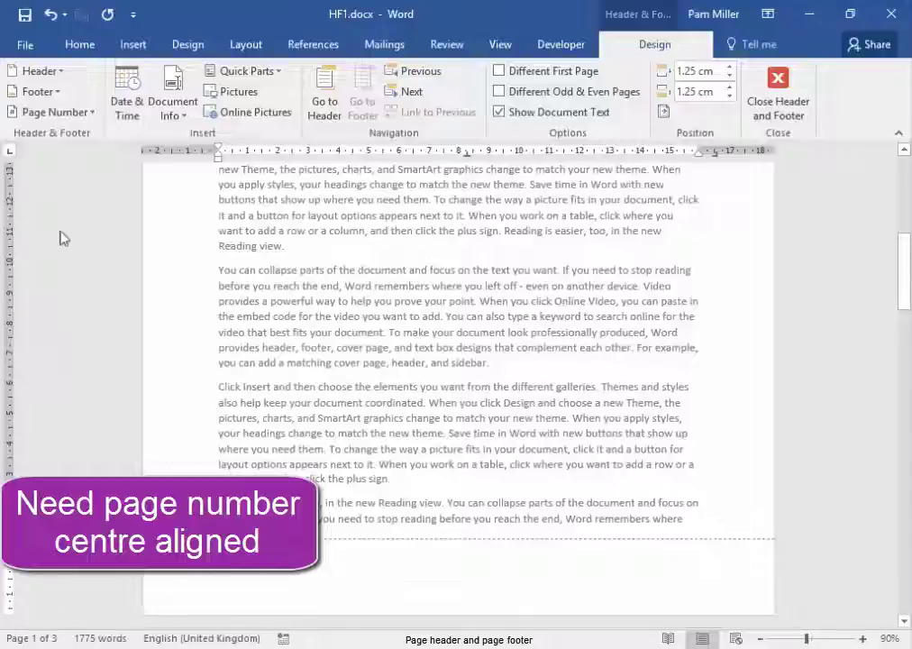
click(46, 114)
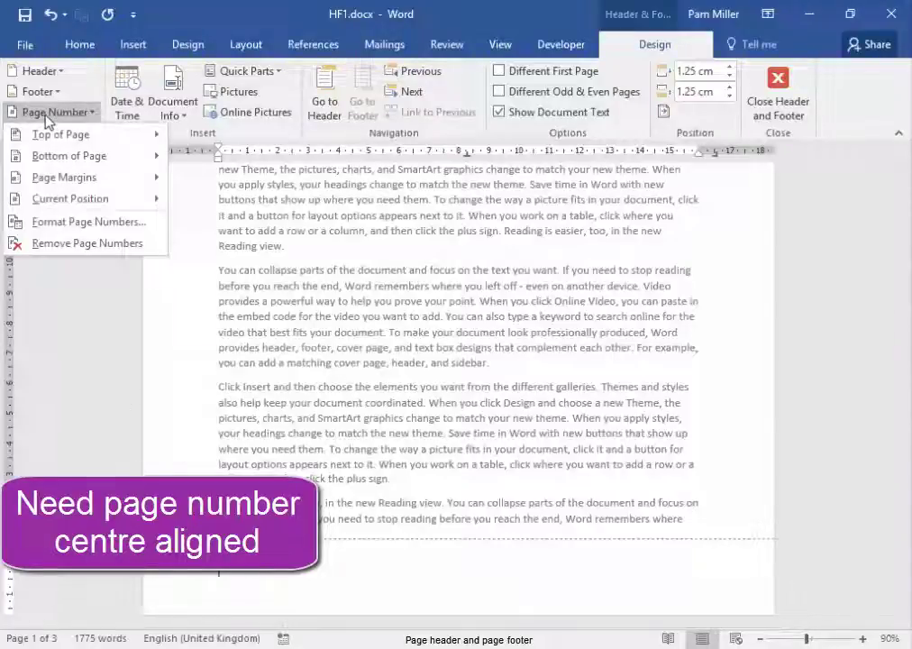
mouse_move(52, 158)
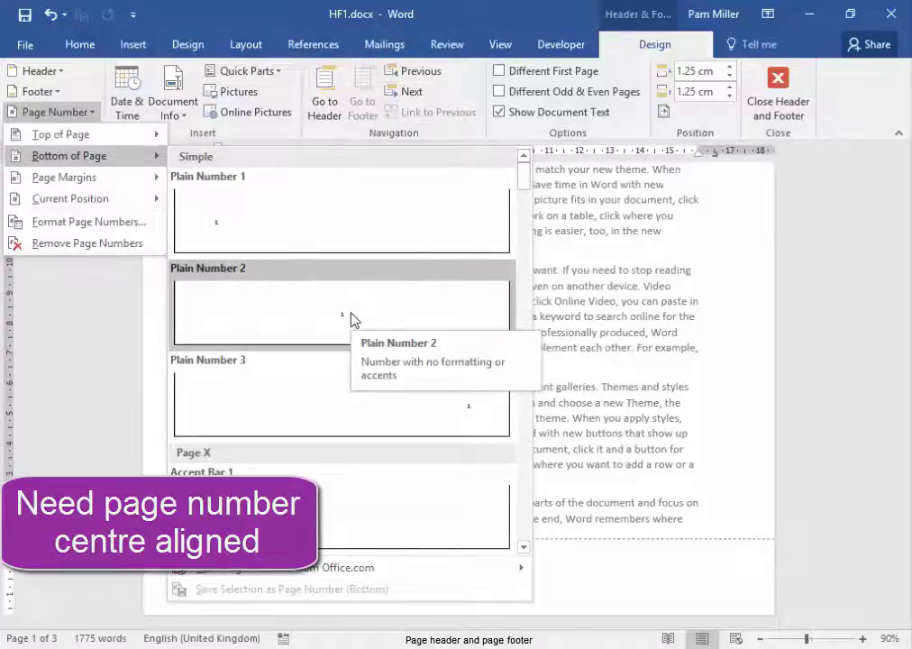
click(351, 313)
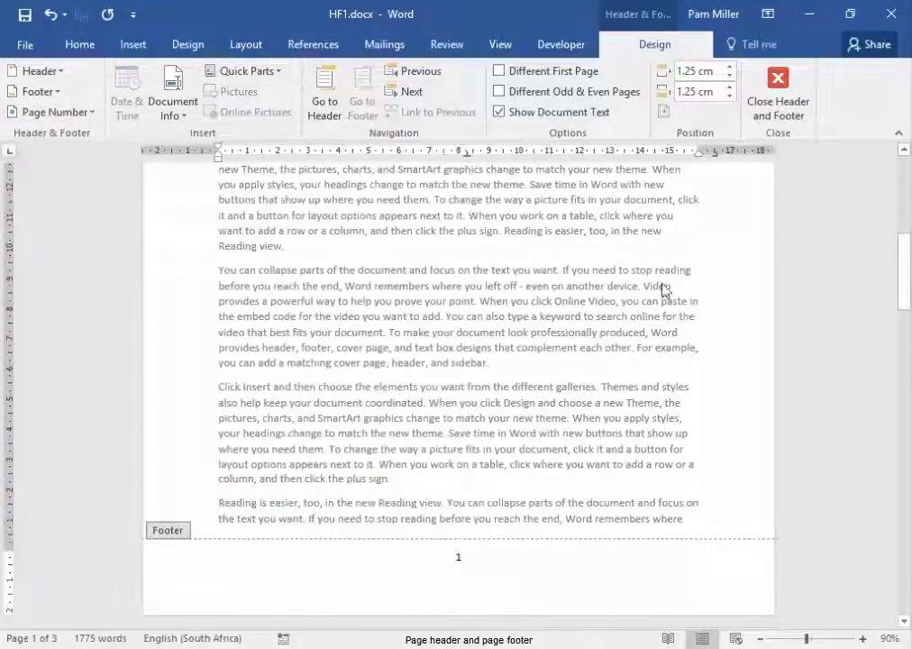
click(780, 102)
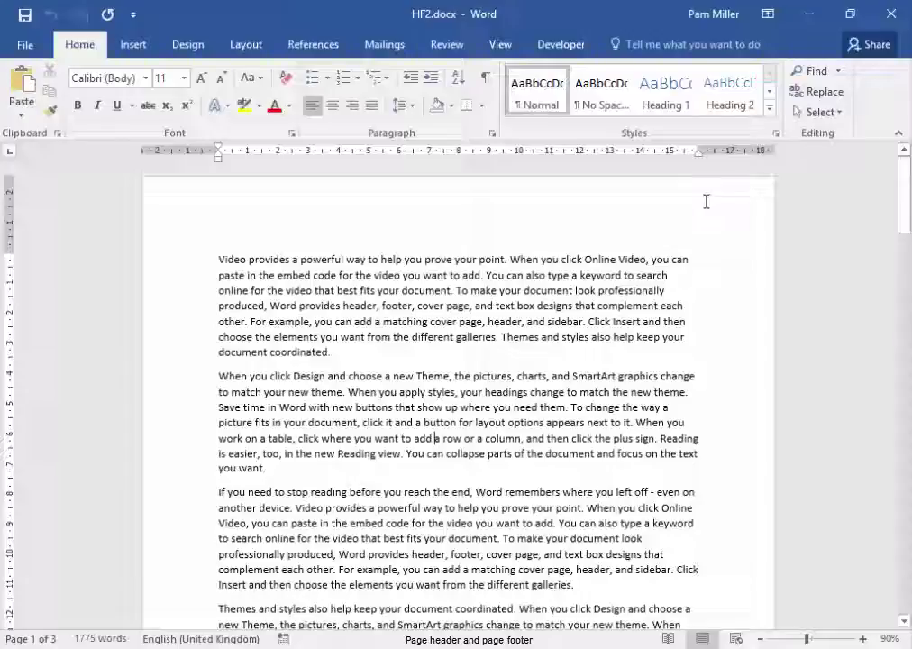
- Add a right-aligned Bold Numbers 3 'Page X of Y' number to the page 2 header
scroll(649, 280, down, 15)
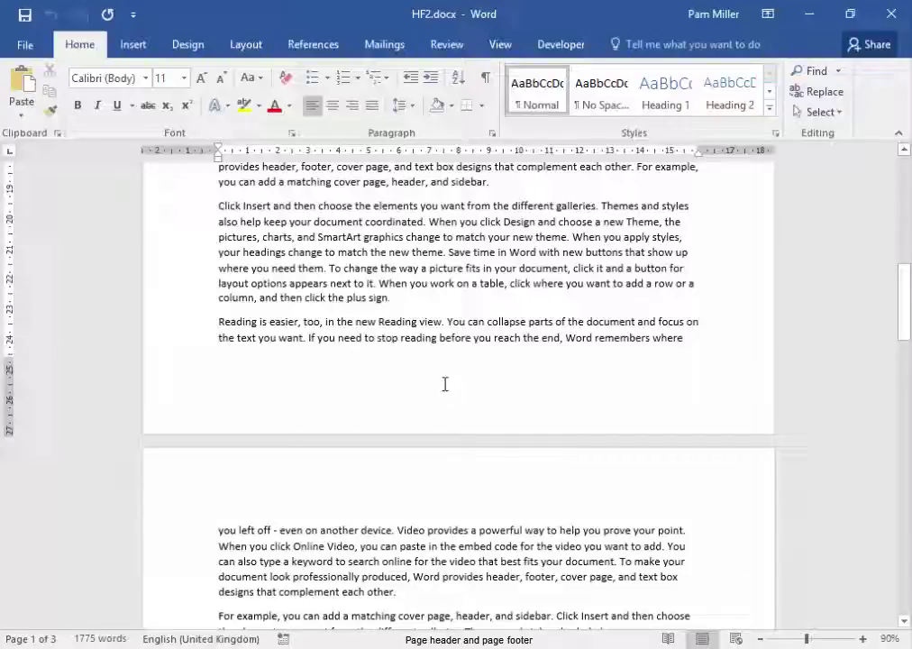
double_click(442, 483)
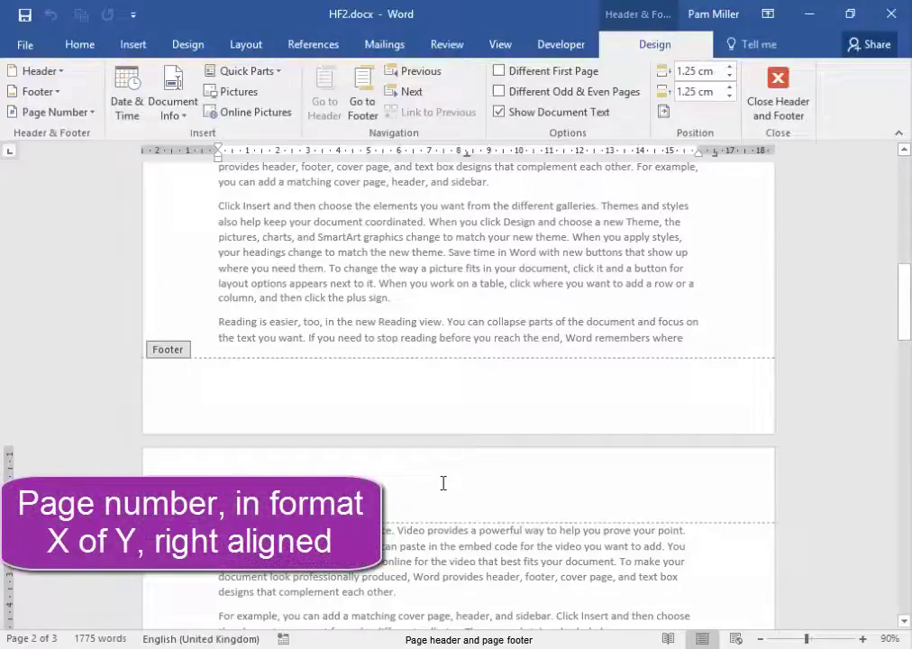
click(39, 116)
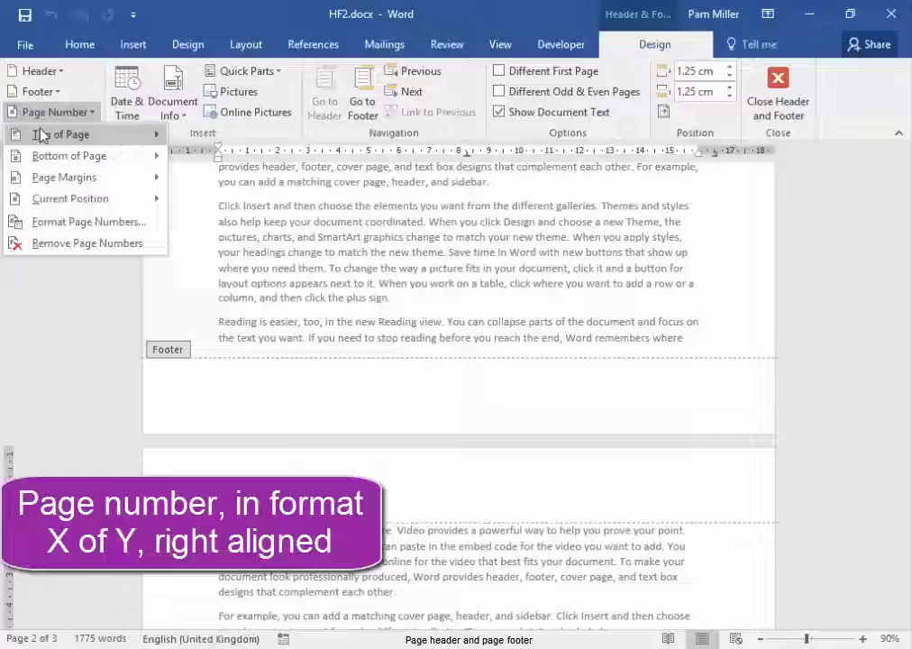
mouse_move(41, 137)
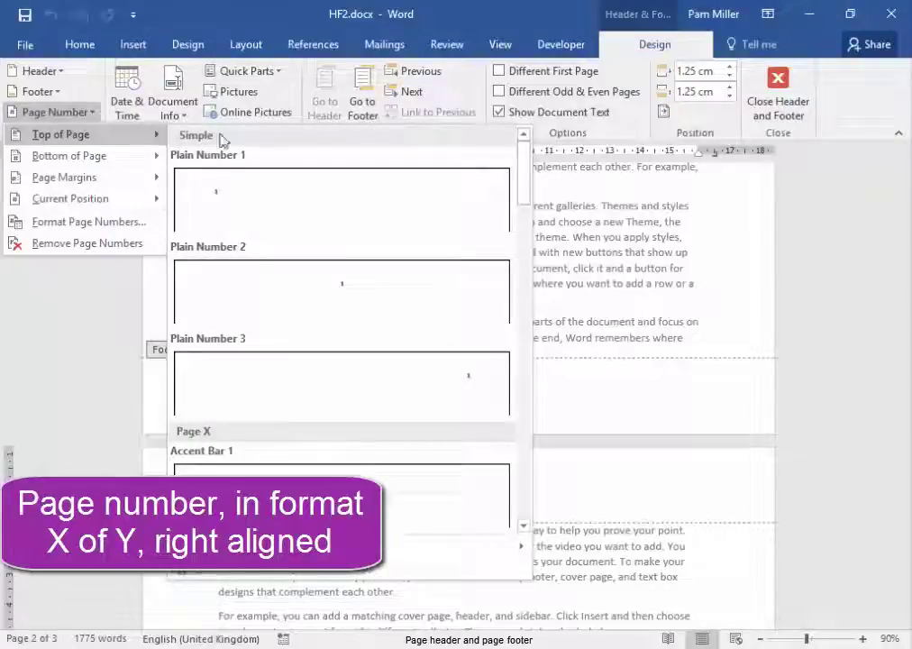
drag(523, 187, 527, 248)
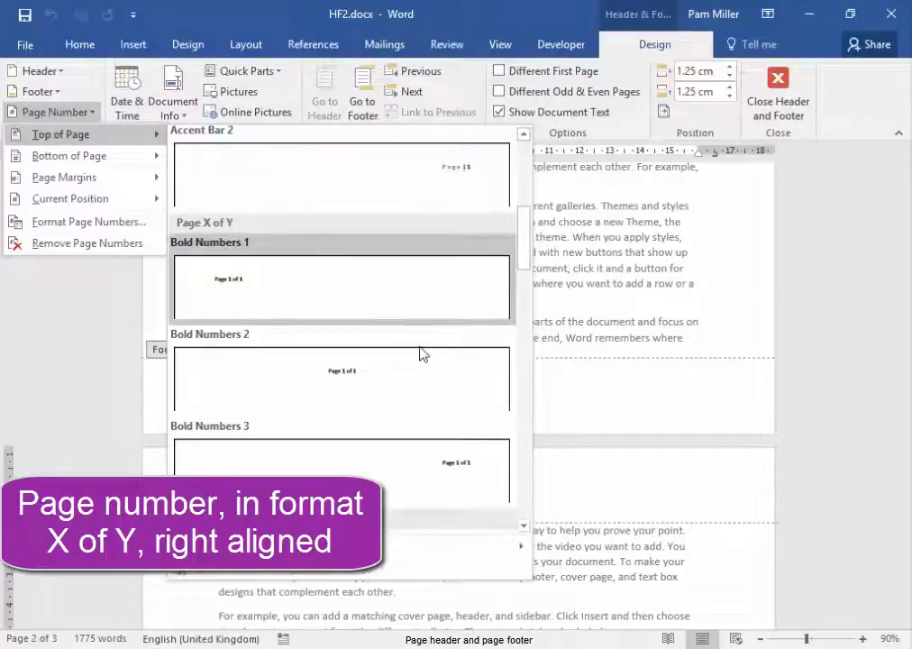
click(456, 463)
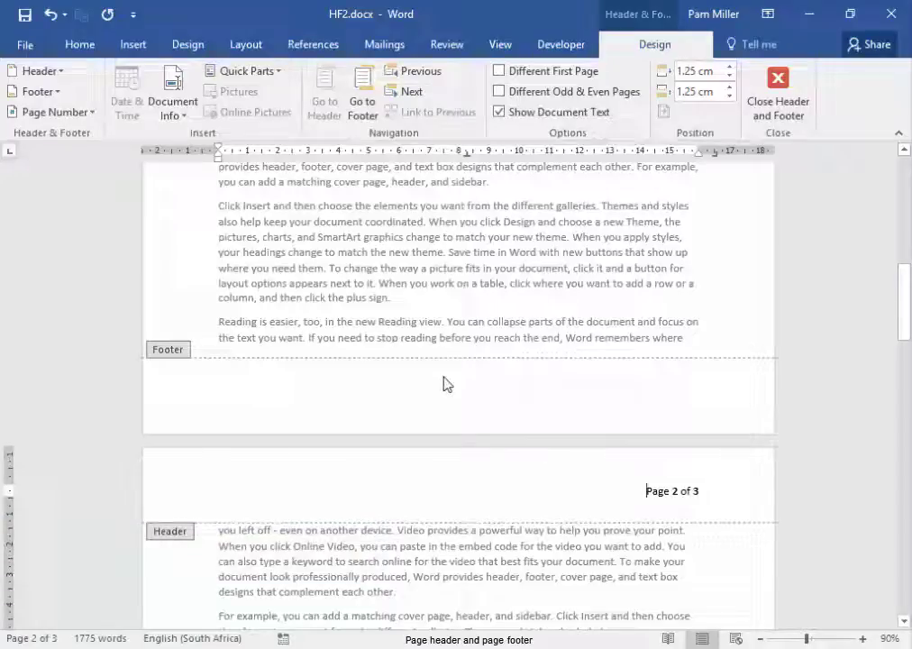
- Insert an auto-updating '27 December 2016' date in the footer and centre it
scroll(443, 383, up, 15)
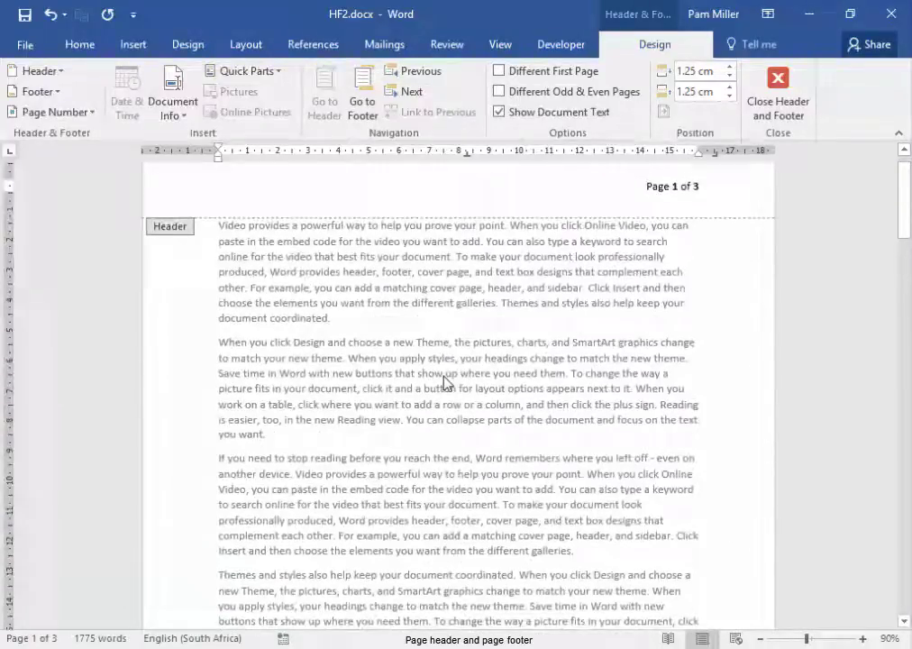
scroll(444, 383, down, 5)
scroll(448, 381, down, 8)
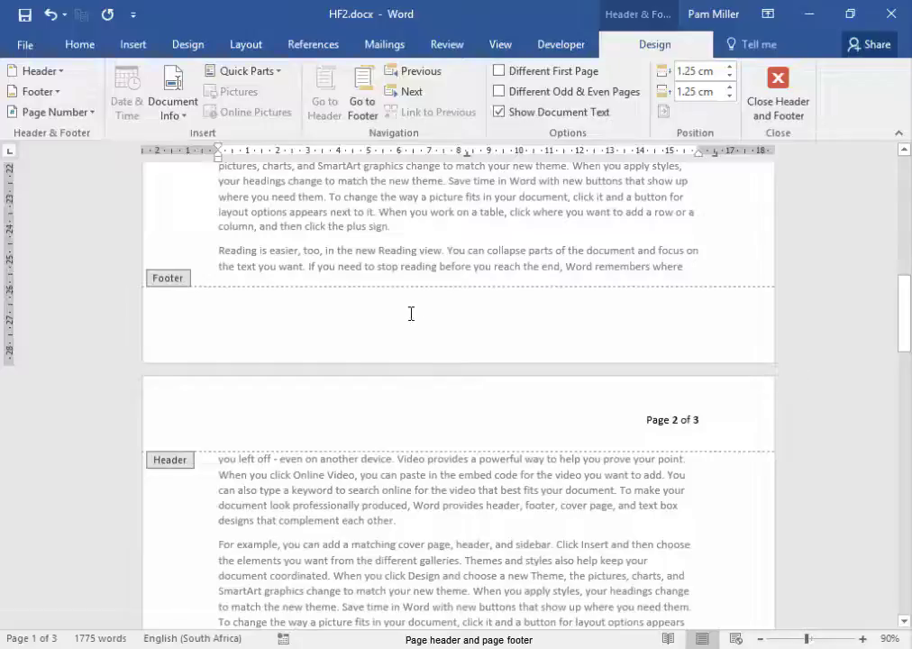
click(410, 314)
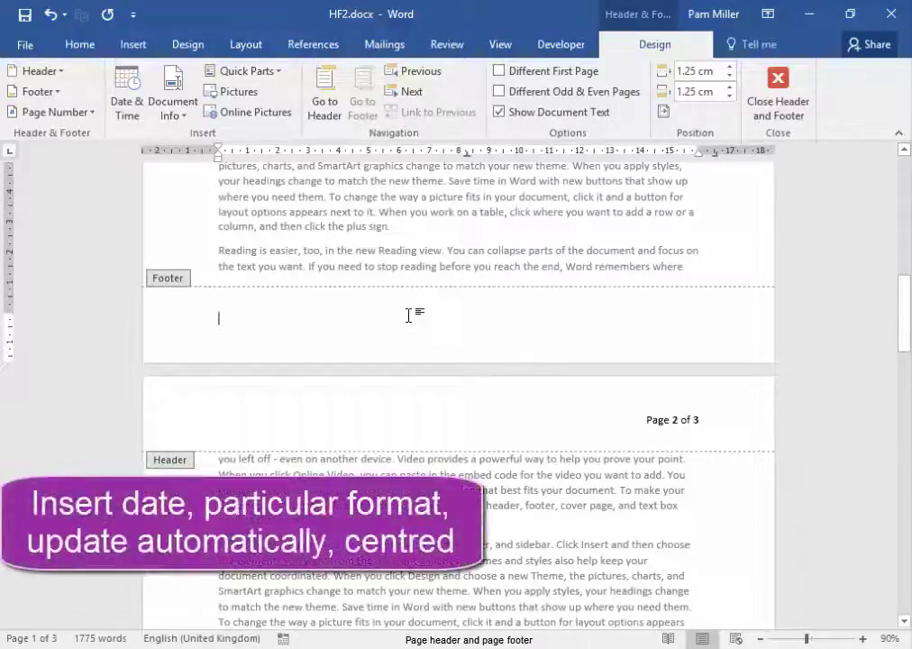
click(124, 116)
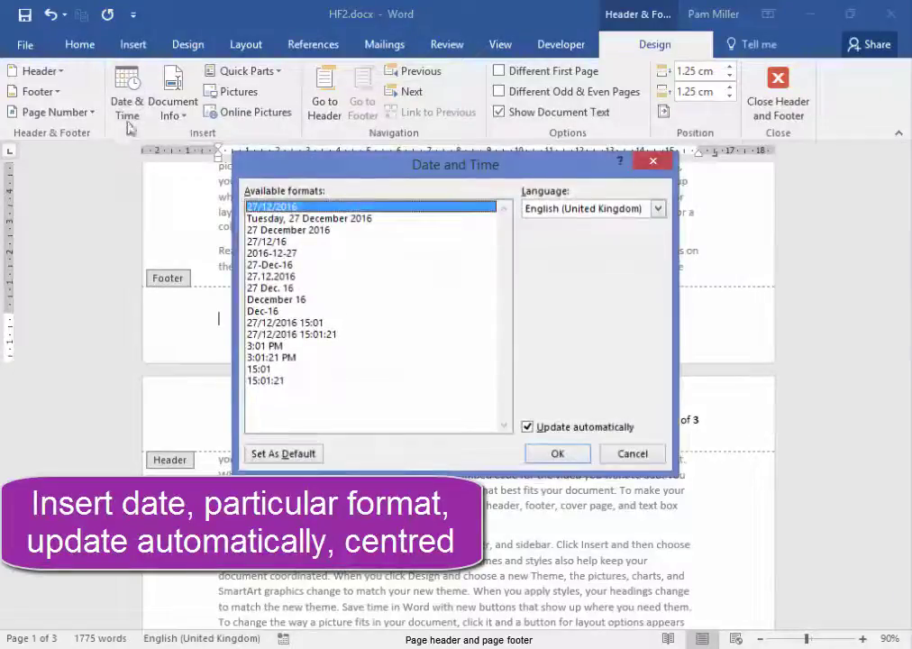
click(267, 231)
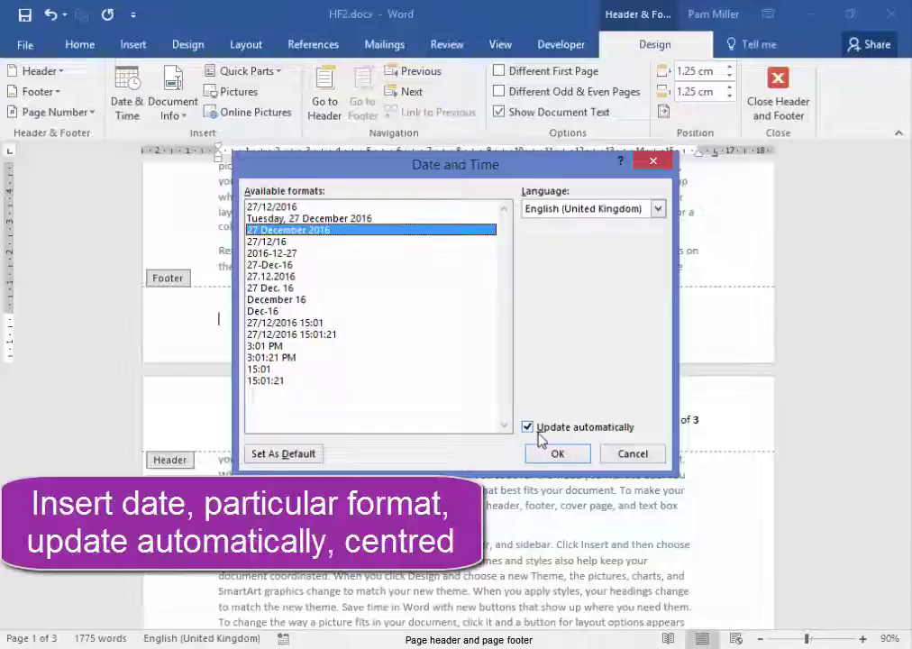
click(557, 453)
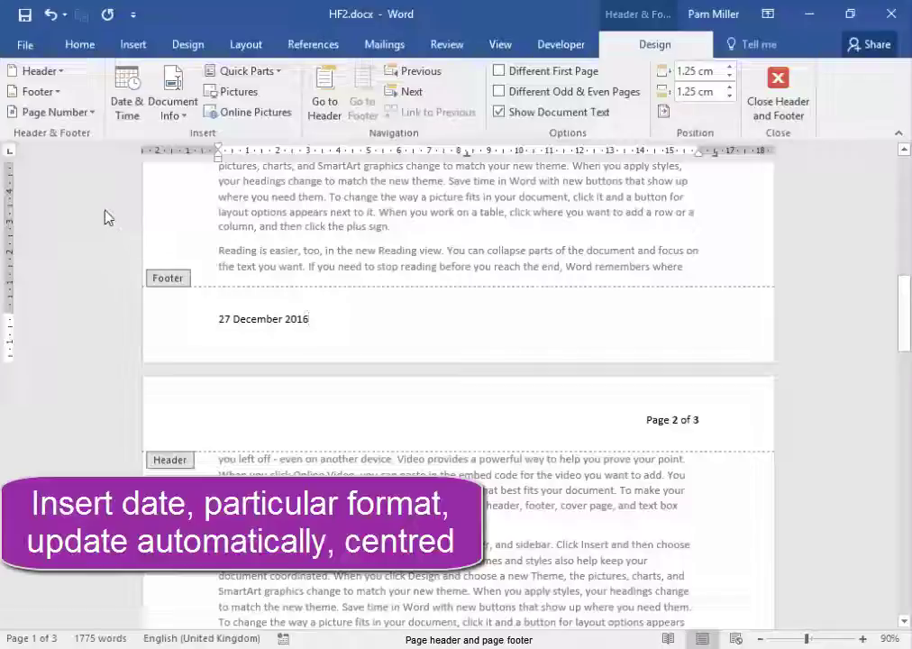
click(77, 47)
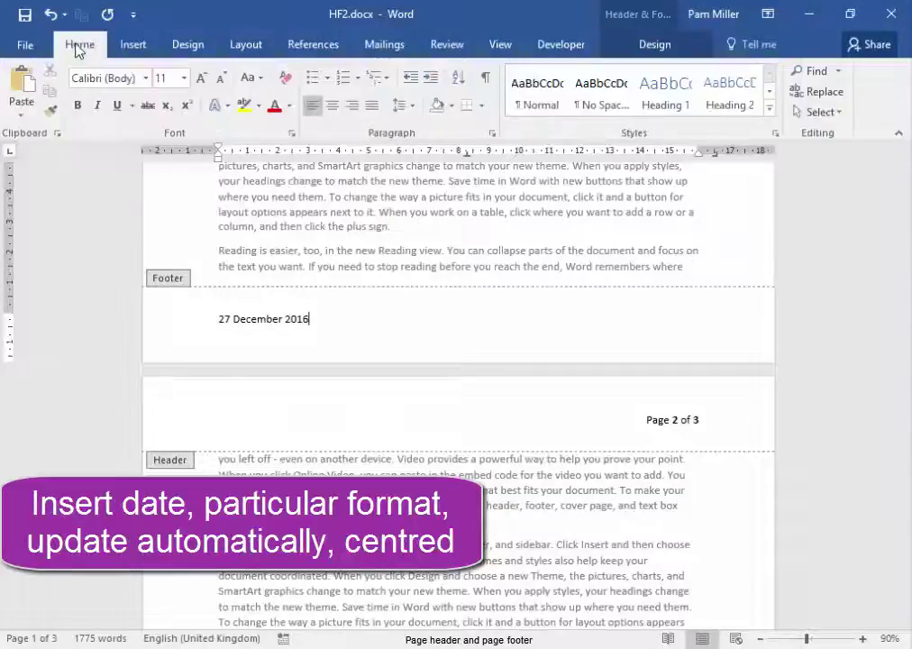
click(331, 106)
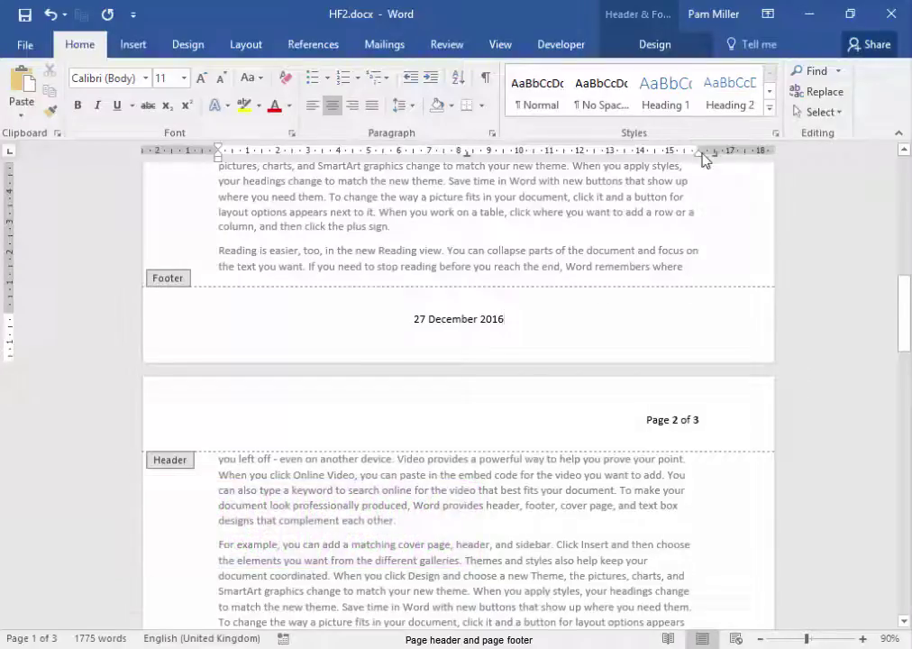
- Close header and footer editing in HF2
click(662, 47)
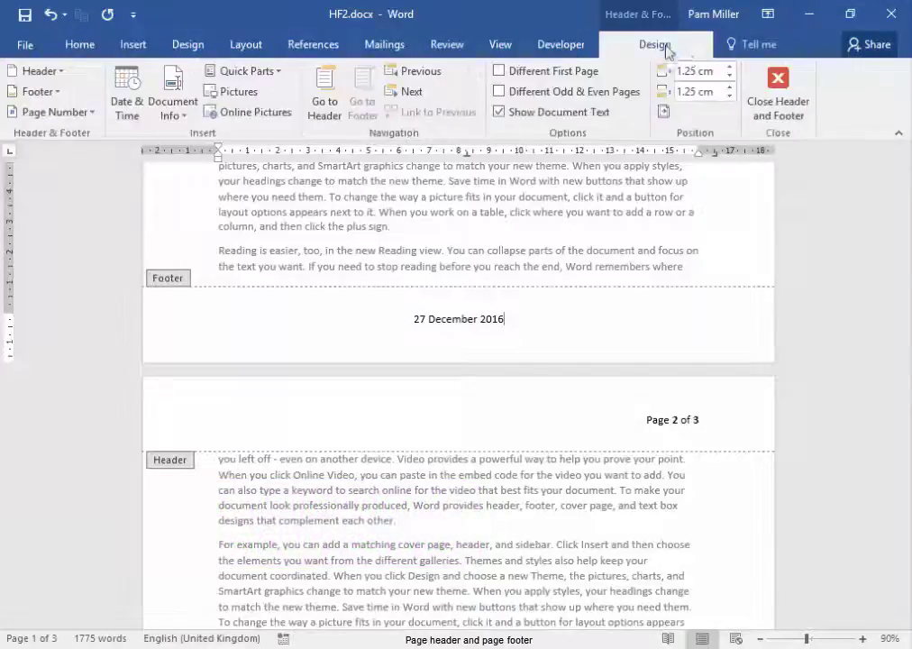
click(777, 102)
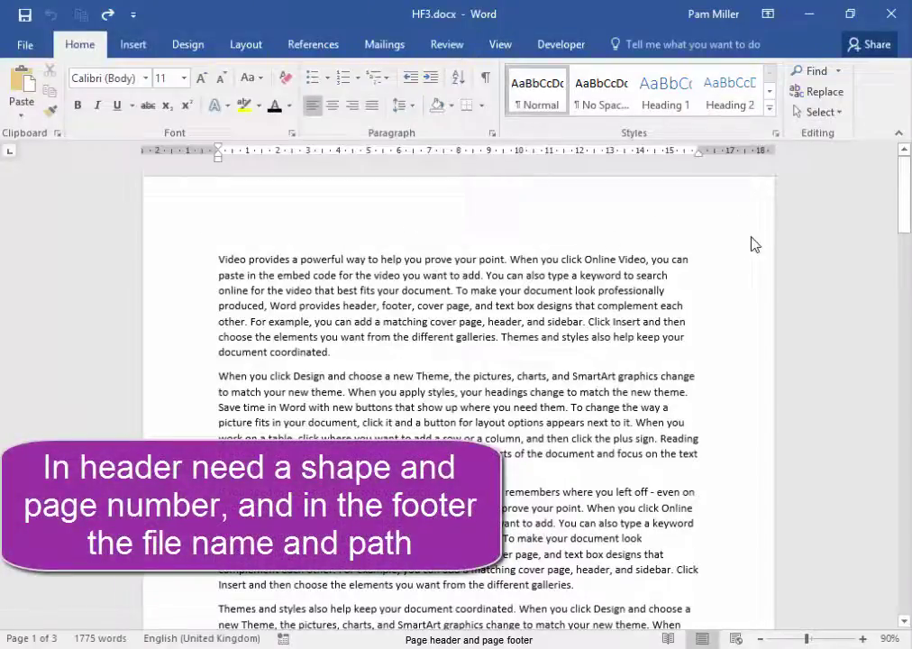
- Scroll down to page 2 of HF3
scroll(536, 518, down, 12)
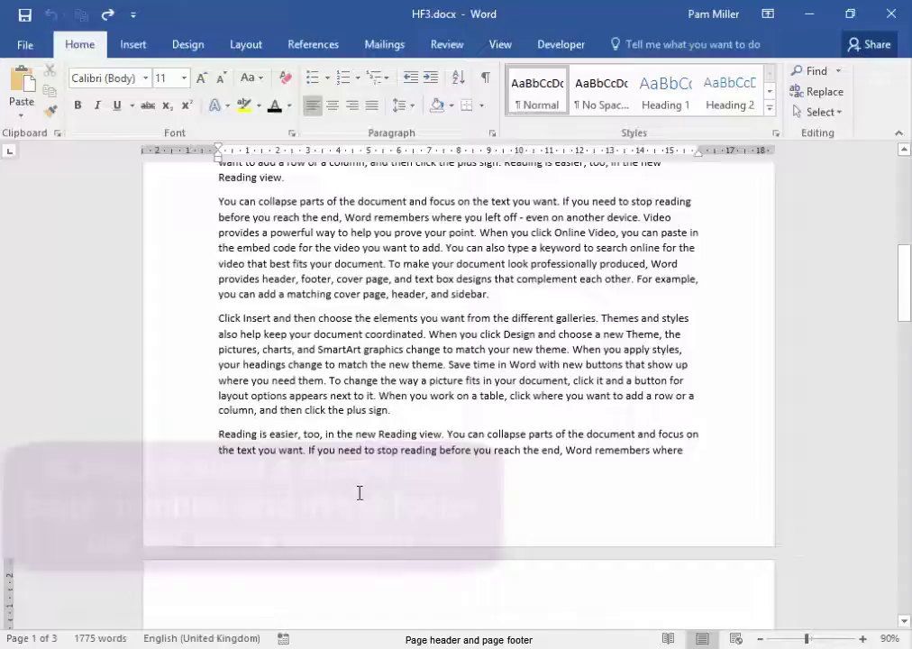
scroll(360, 491, down, 3)
scroll(360, 491, down, 2)
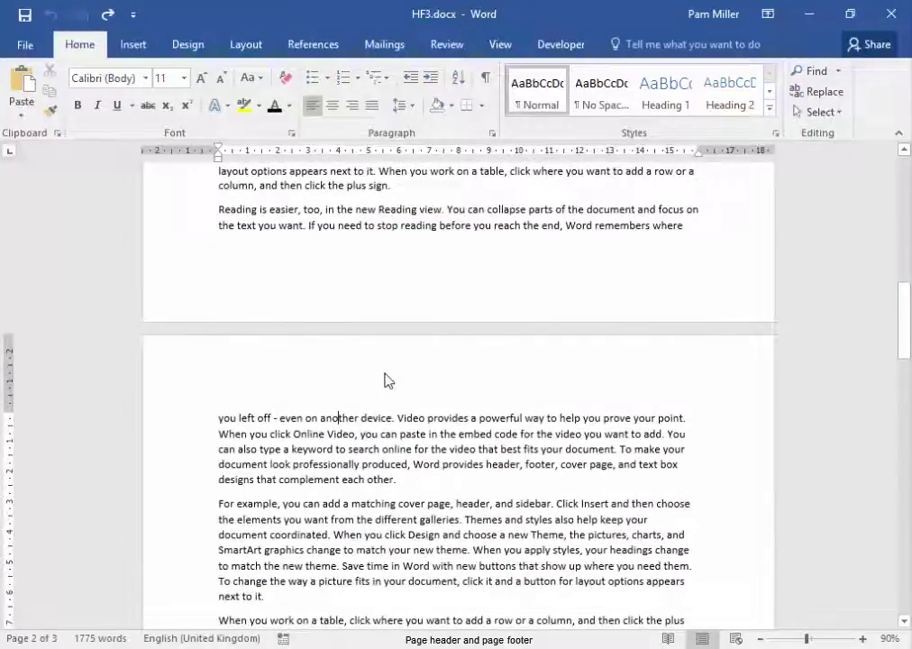
- Add a Plain Number 3 page number at the right of the page 2 header
double_click(384, 376)
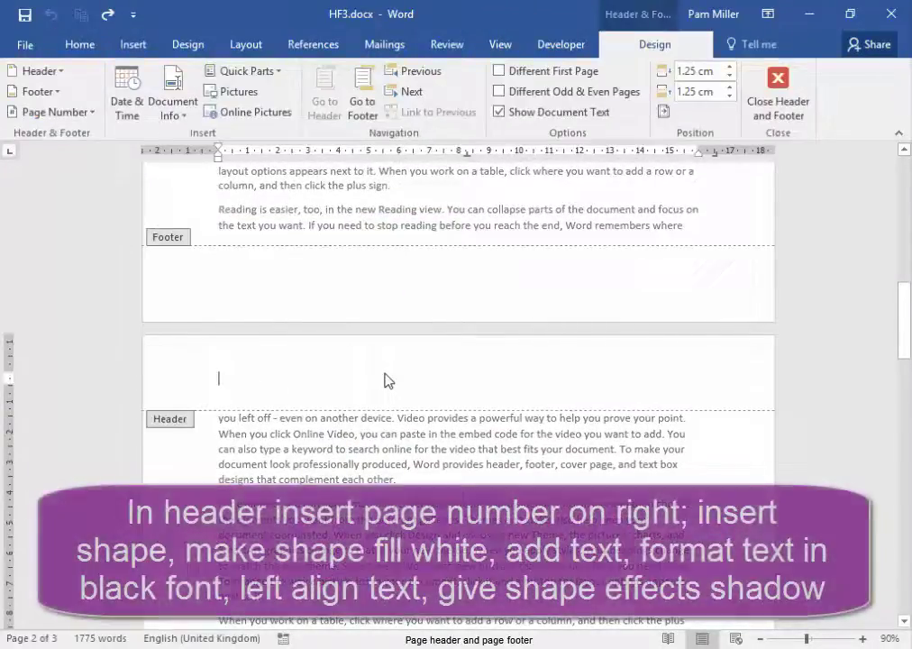
click(56, 112)
mouse_move(65, 141)
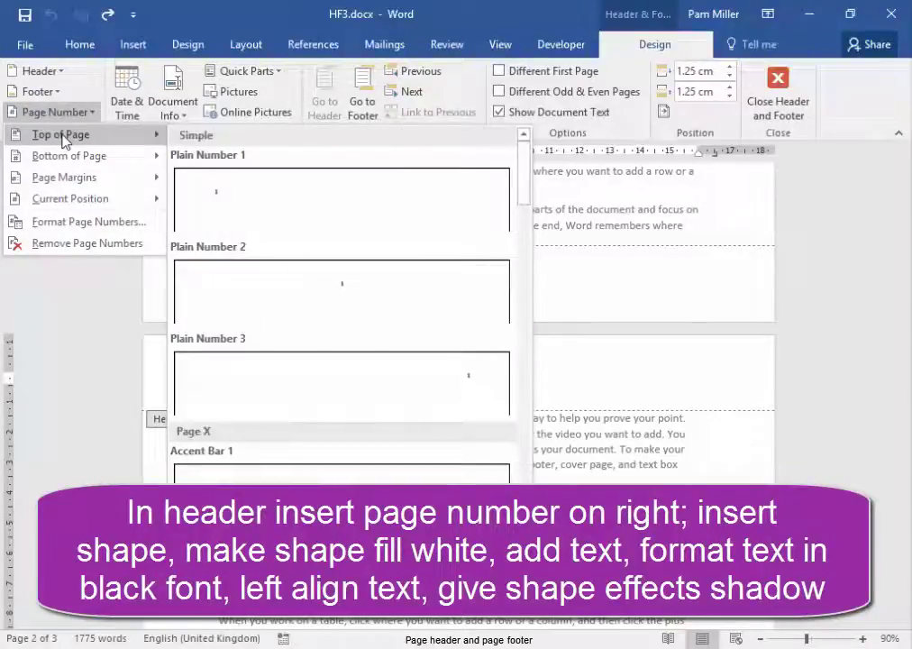
click(438, 377)
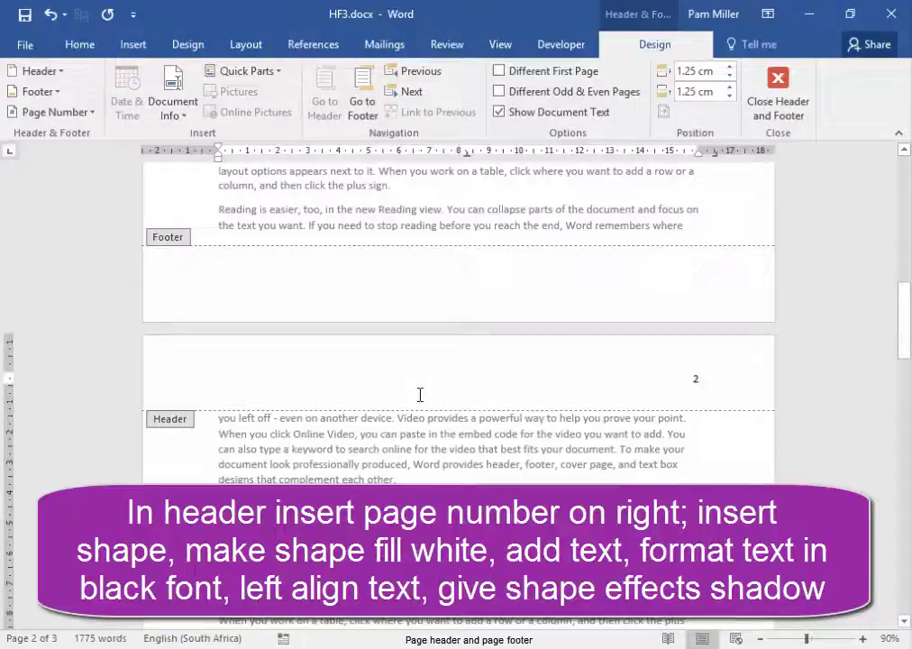
click(420, 394)
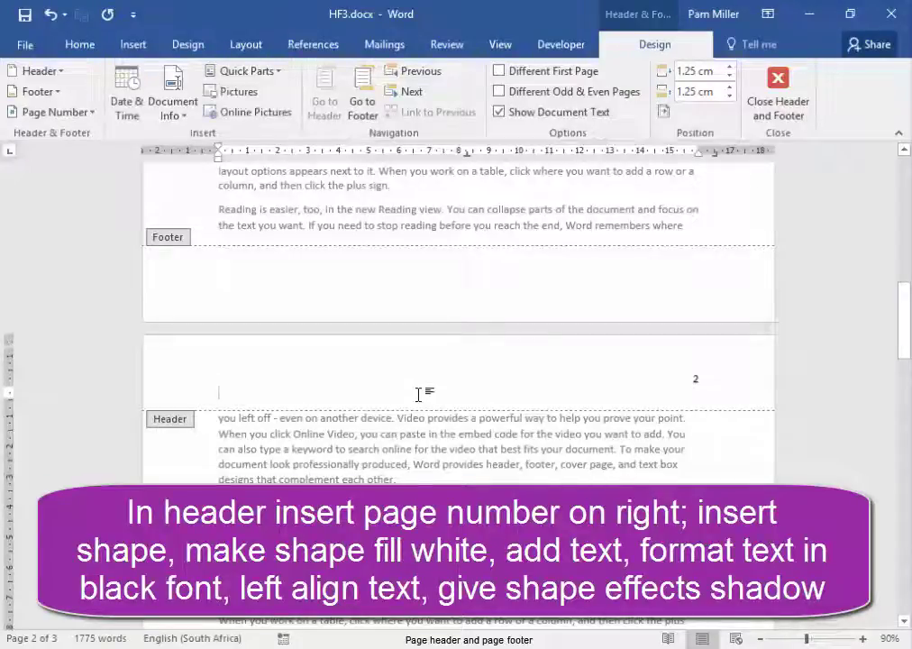
- Draw a right-pointing block arrow across the page 2 header and fill it white
click(133, 45)
click(200, 71)
click(271, 110)
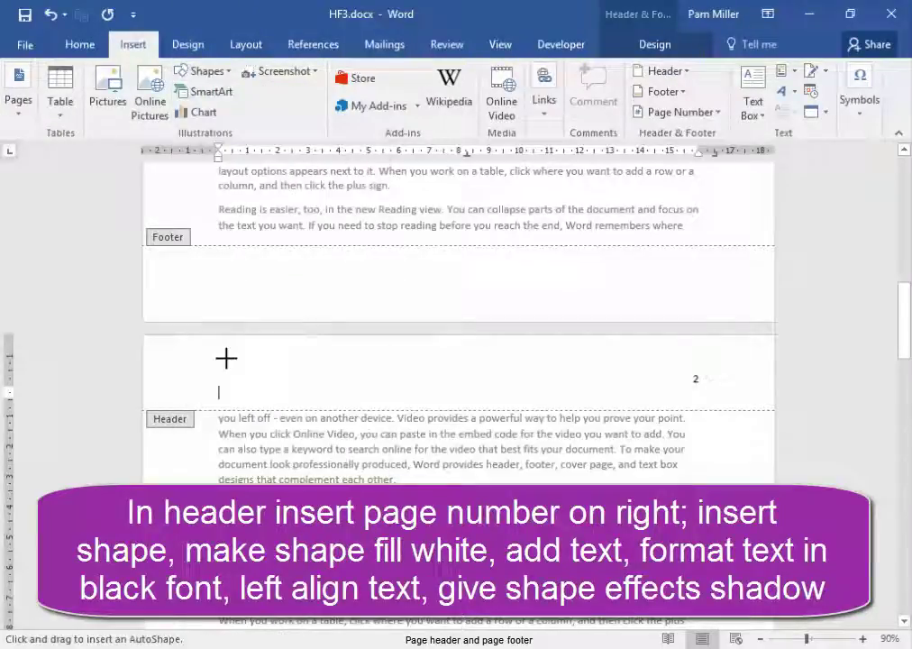
mouse_move(209, 352)
mouse_down()
mouse_move(228, 399)
mouse_move(498, 383)
mouse_move(650, 411)
mouse_up()
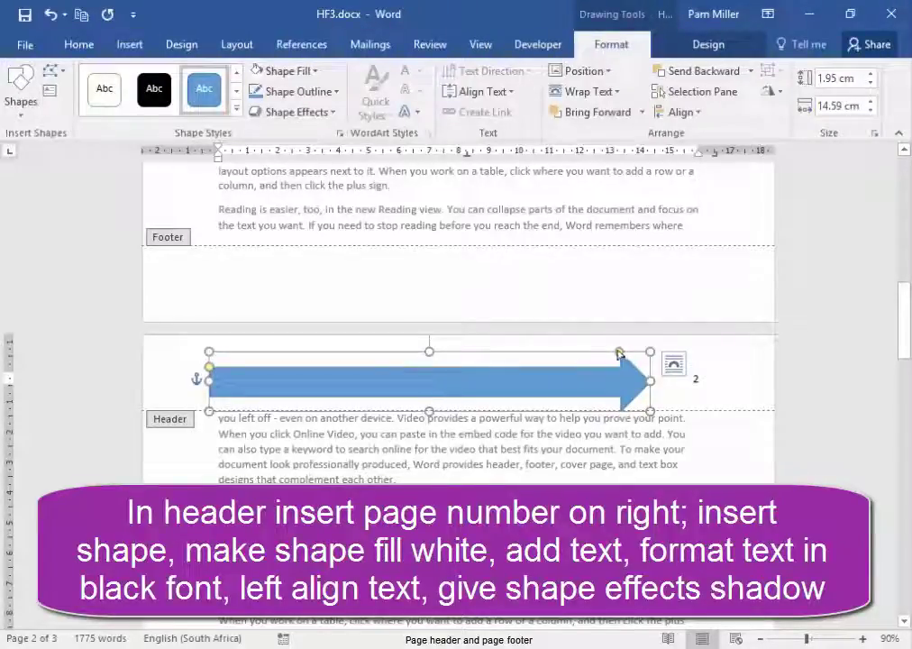
drag(619, 353, 480, 361)
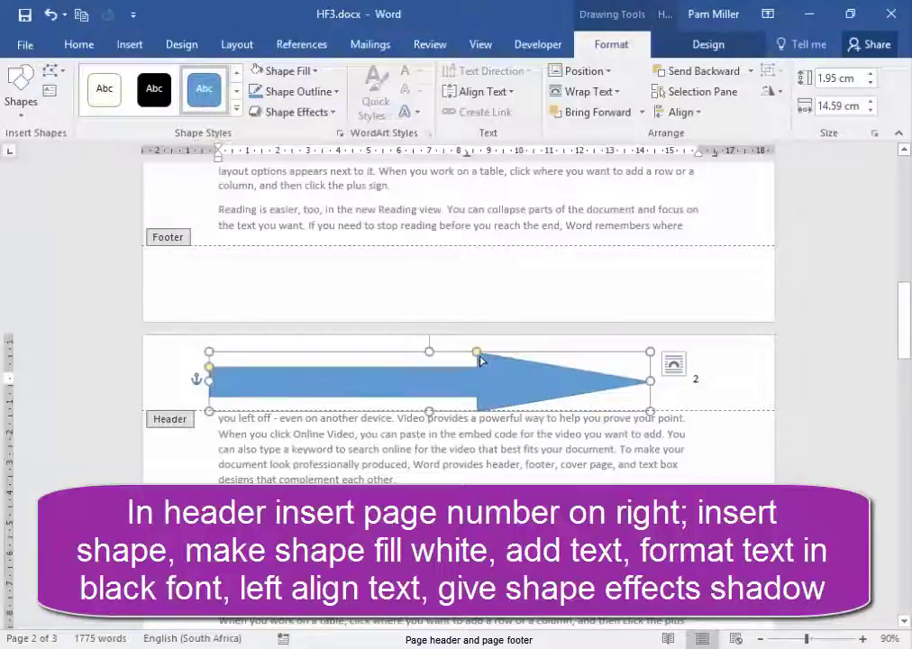
click(281, 73)
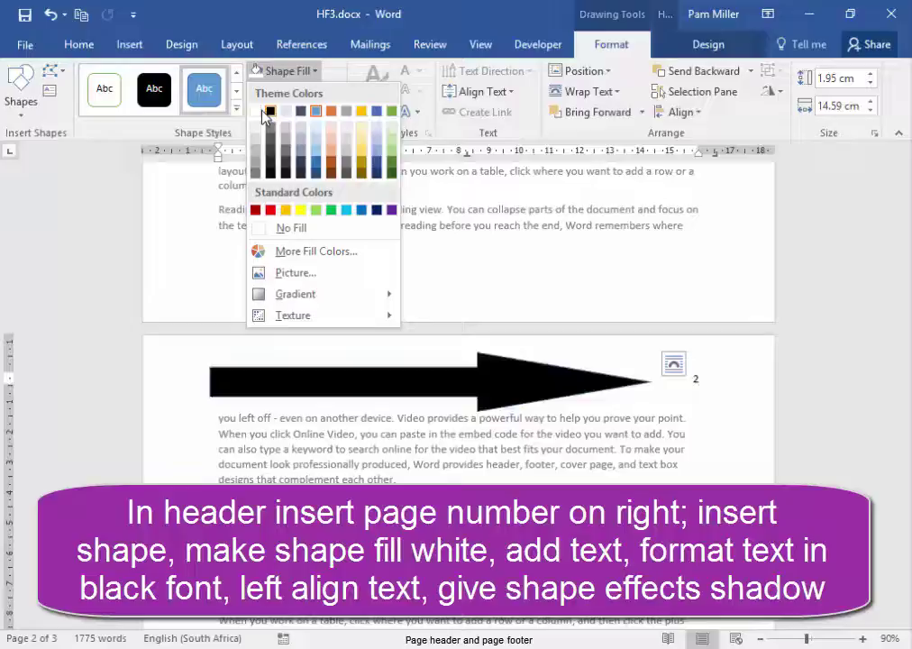
click(255, 111)
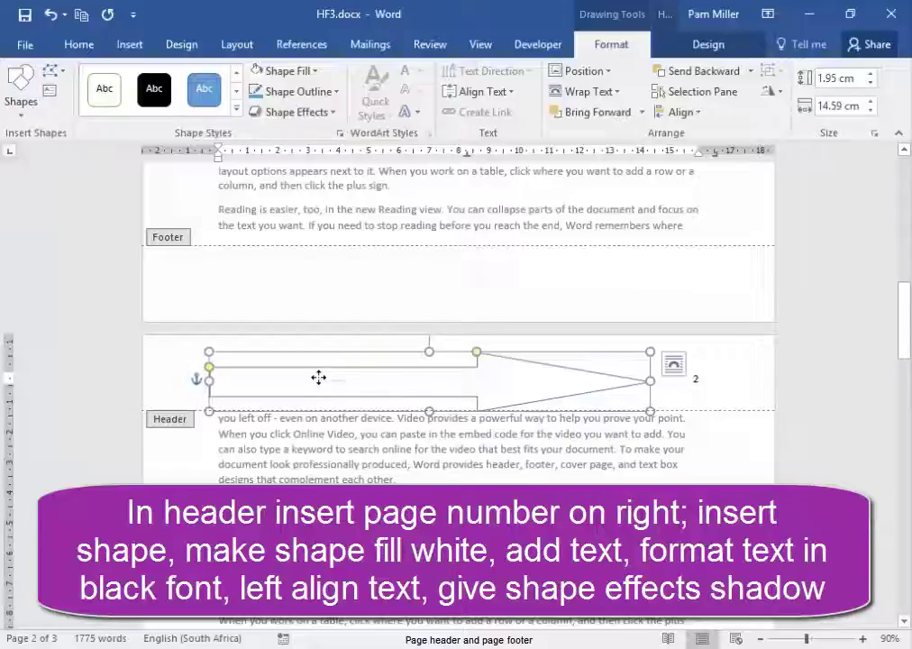
- Add the text NOTES4U inside the header arrow in black, aligned left
right_click(318, 378)
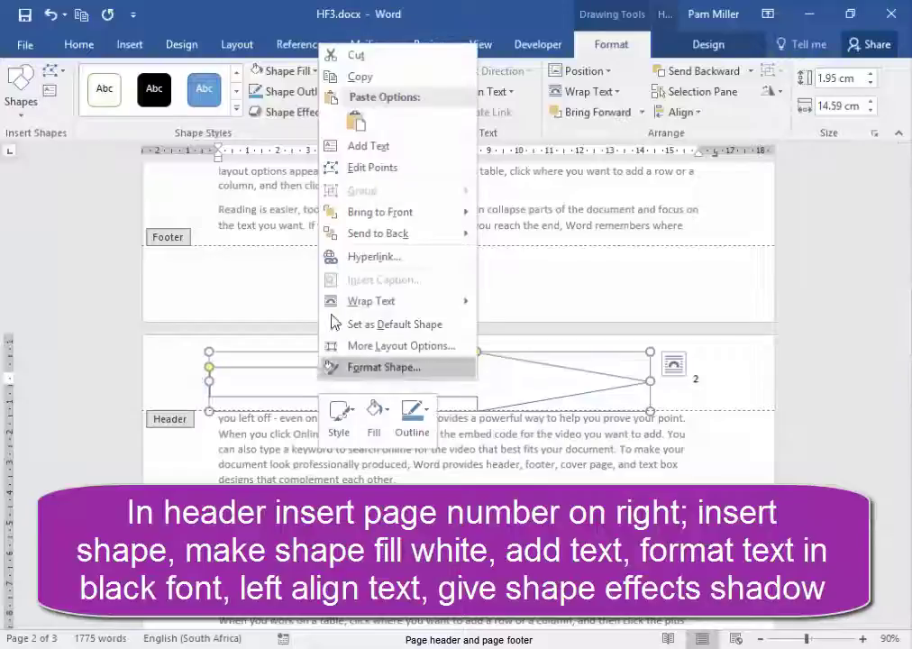
click(369, 146)
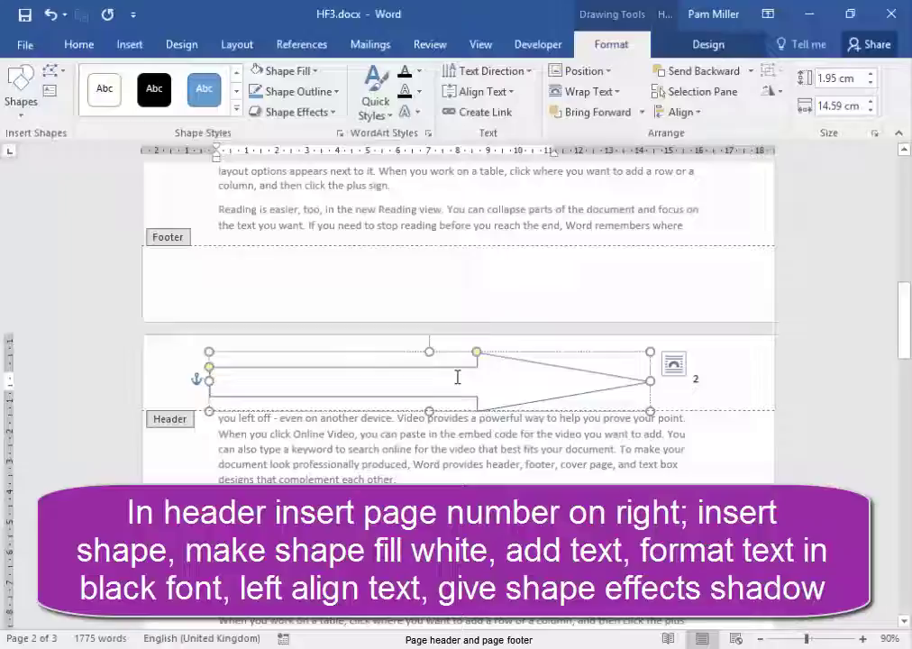
drag(458, 376, 315, 383)
click(419, 72)
click(429, 127)
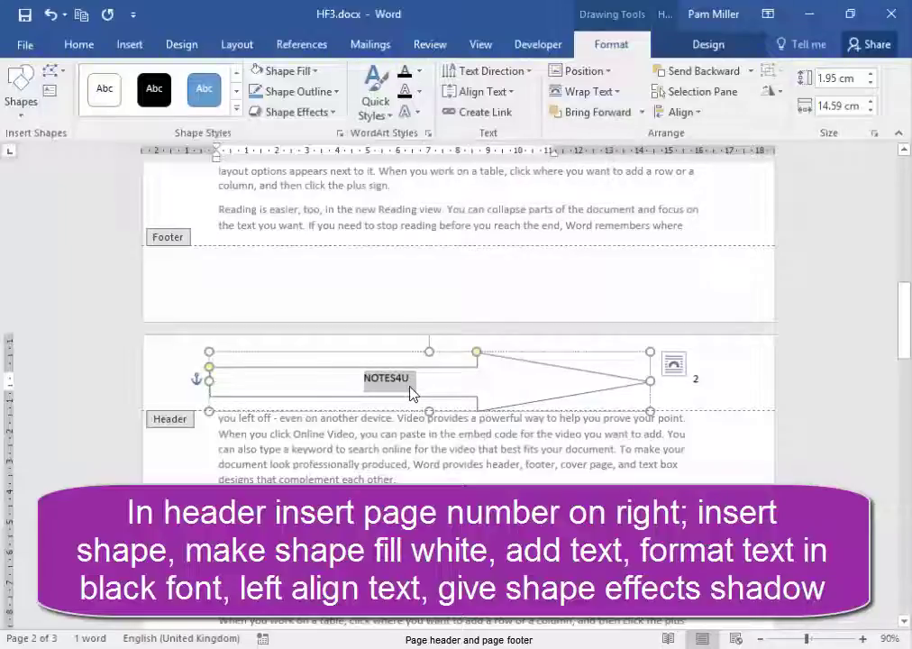
click(78, 47)
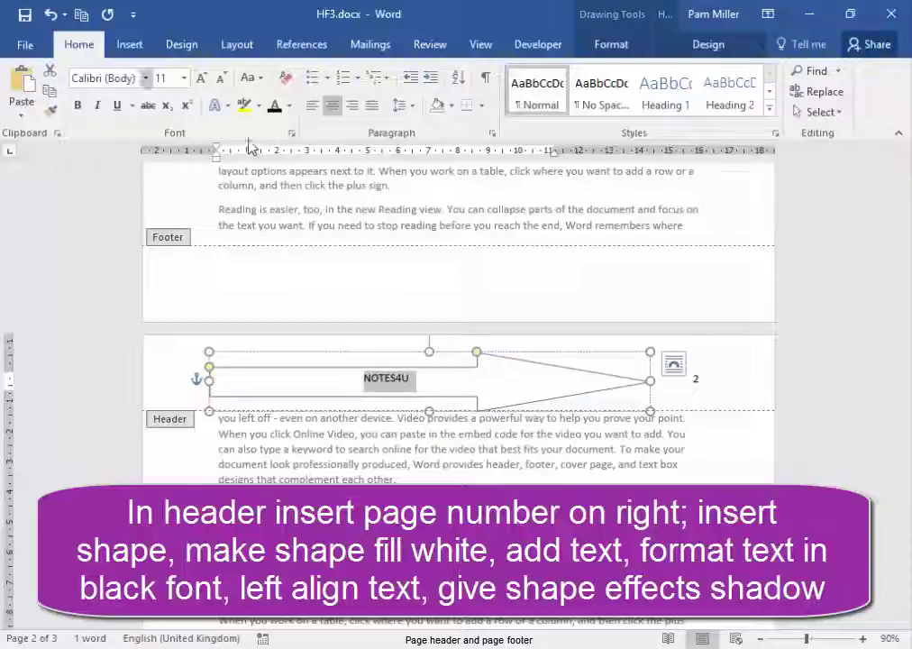
click(312, 106)
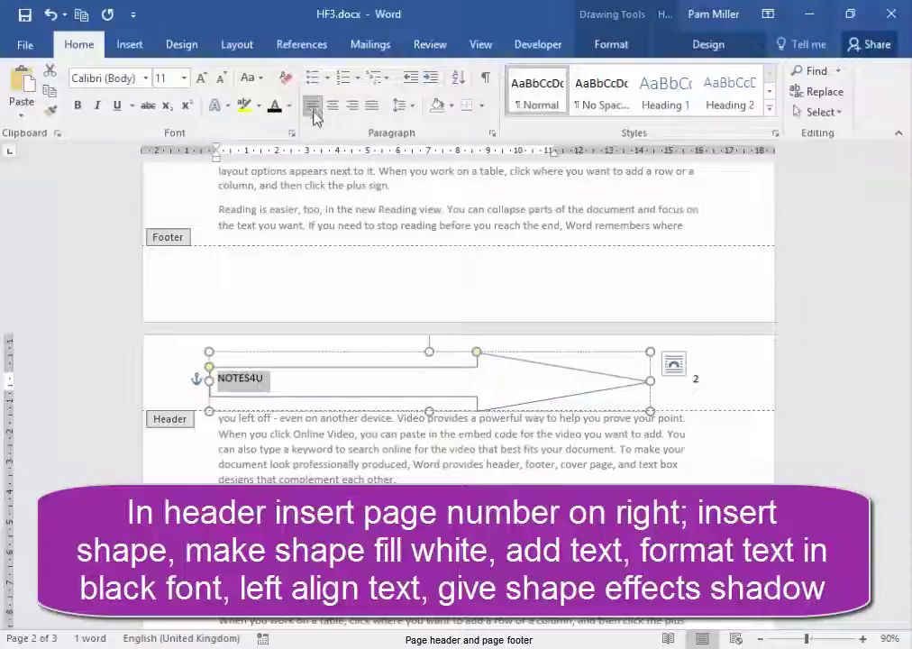
click(609, 395)
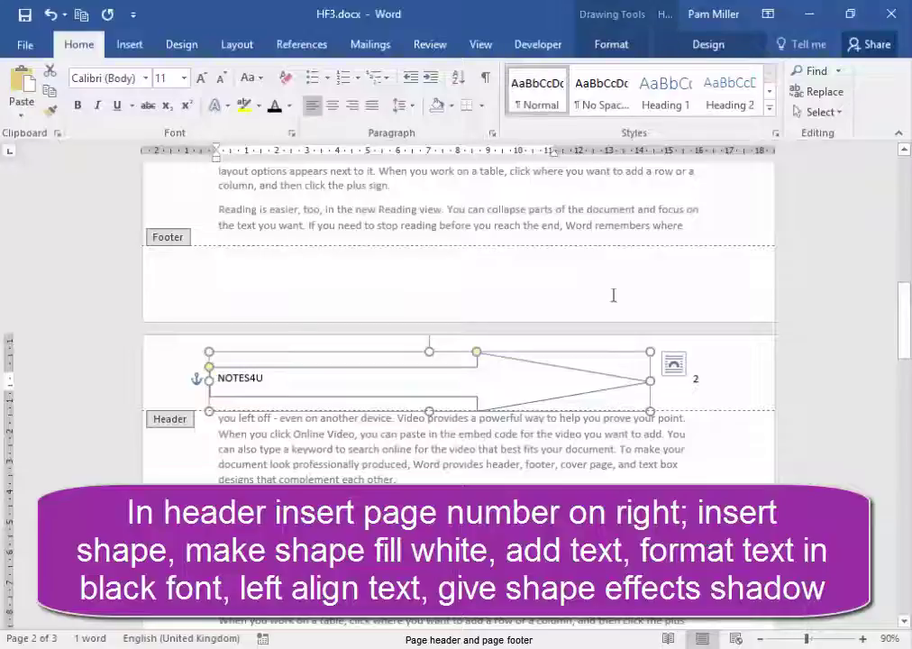
- Give the NOTES4U arrow an outer shadow effect
click(612, 45)
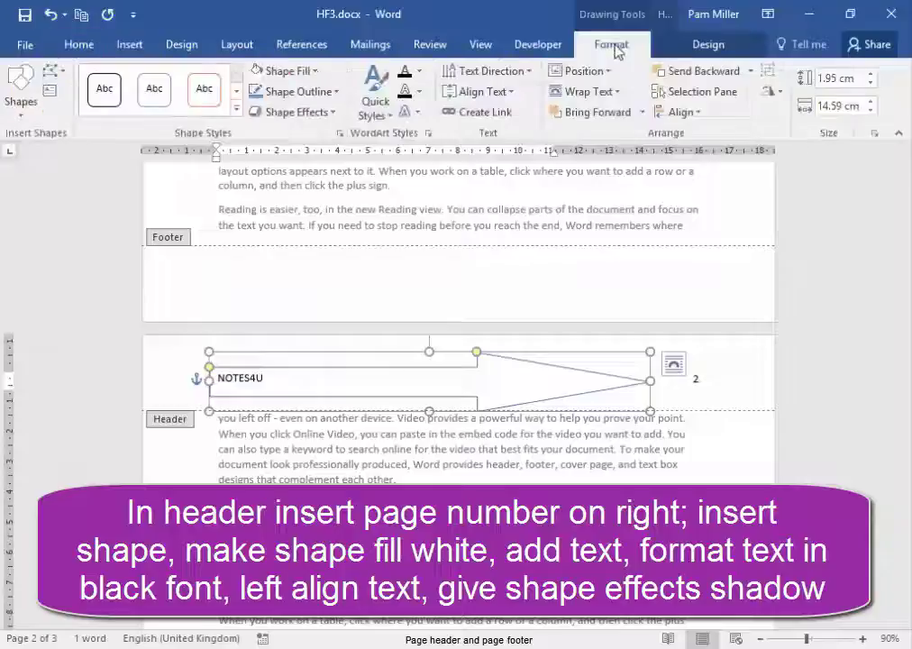
click(334, 113)
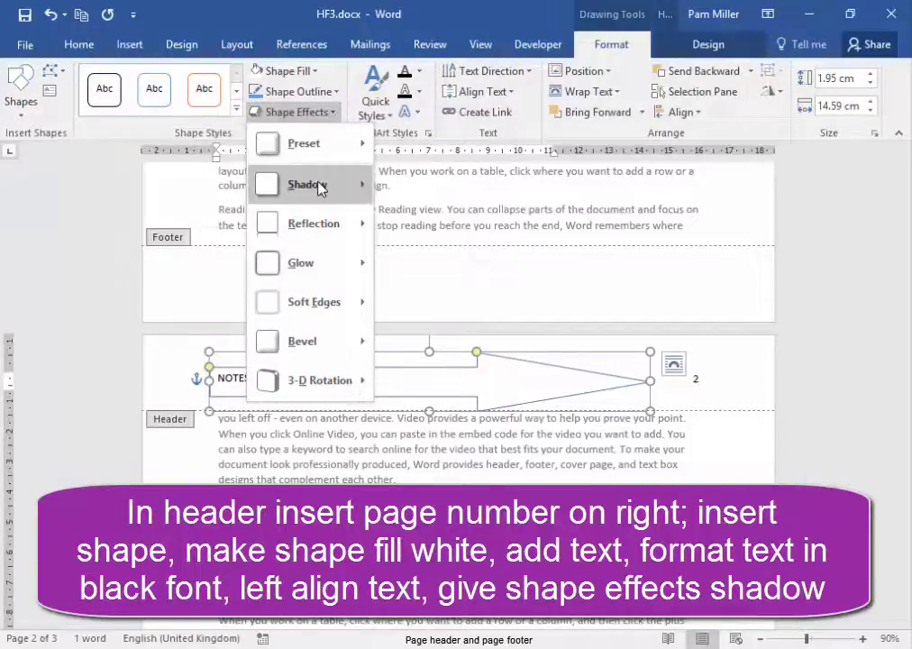
mouse_move(319, 188)
click(401, 359)
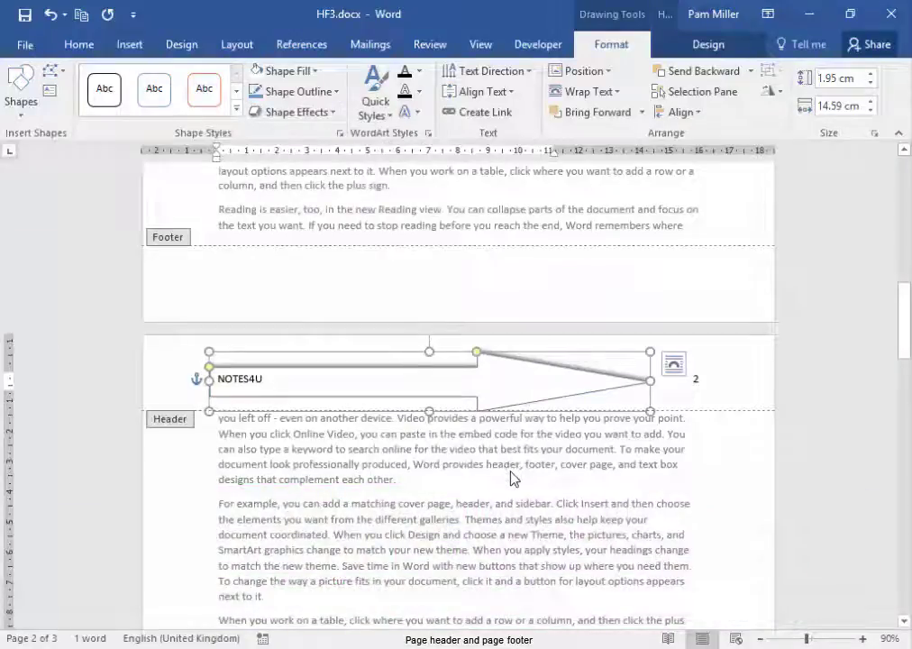
- Leave header editing and scroll down to the page 1 footer
double_click(388, 275)
scroll(435, 326, down, 8)
scroll(442, 327, down, 3)
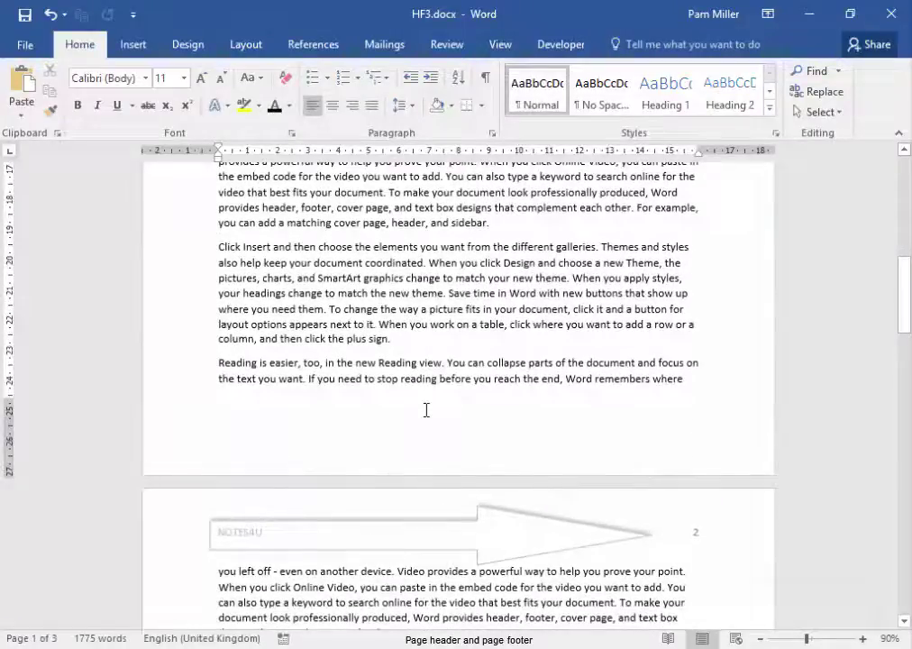
- Insert a FileName field with the full path into the page 1 footer
double_click(427, 410)
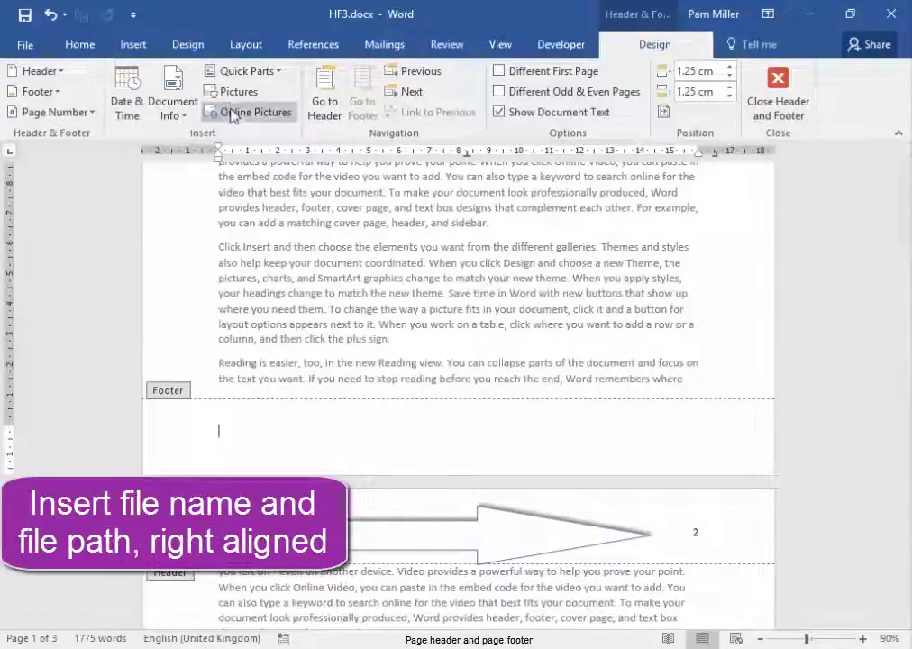
click(239, 74)
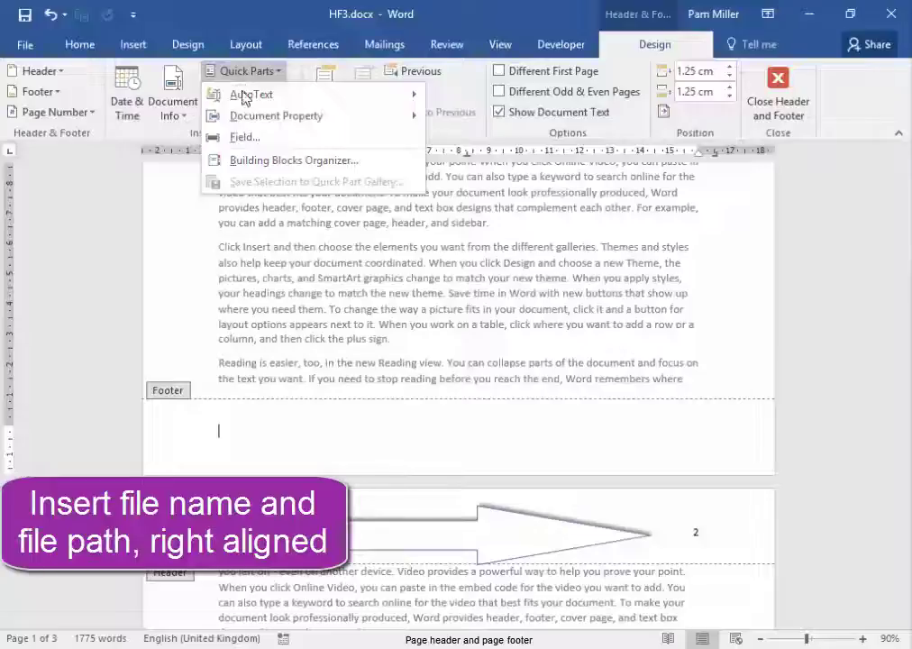
click(243, 138)
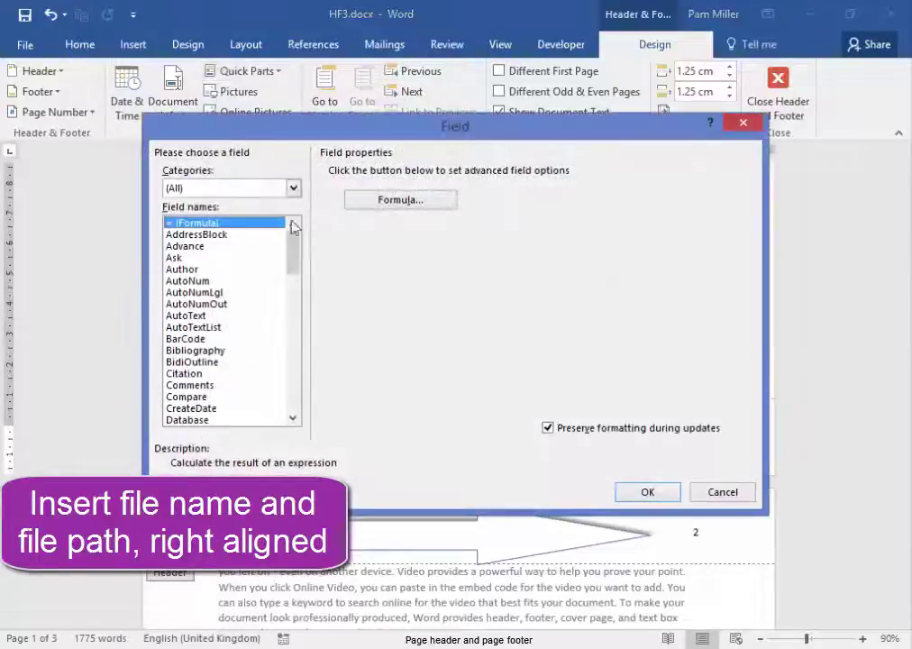
drag(295, 254, 297, 294)
click(231, 316)
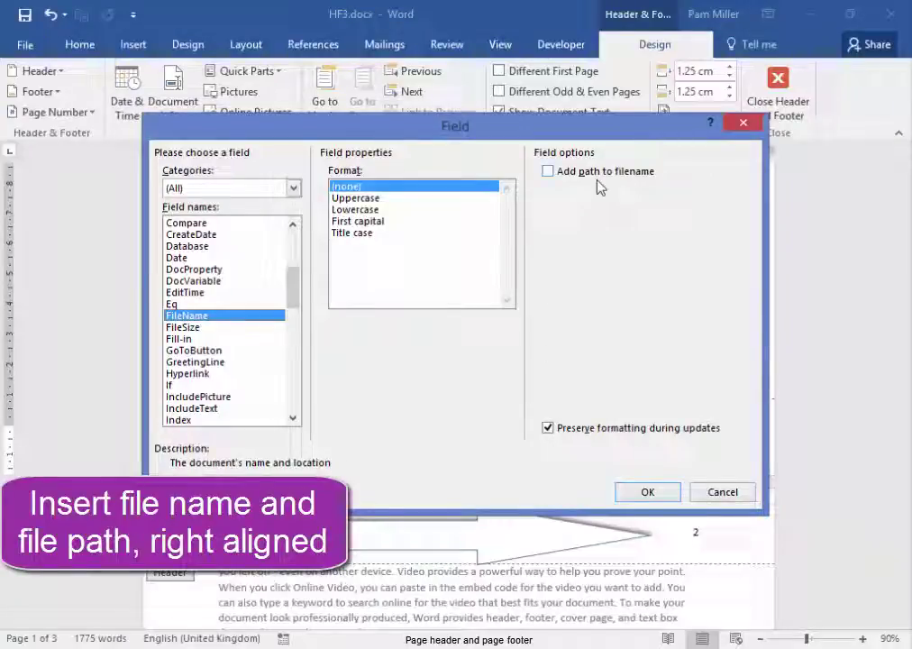
click(547, 172)
click(647, 494)
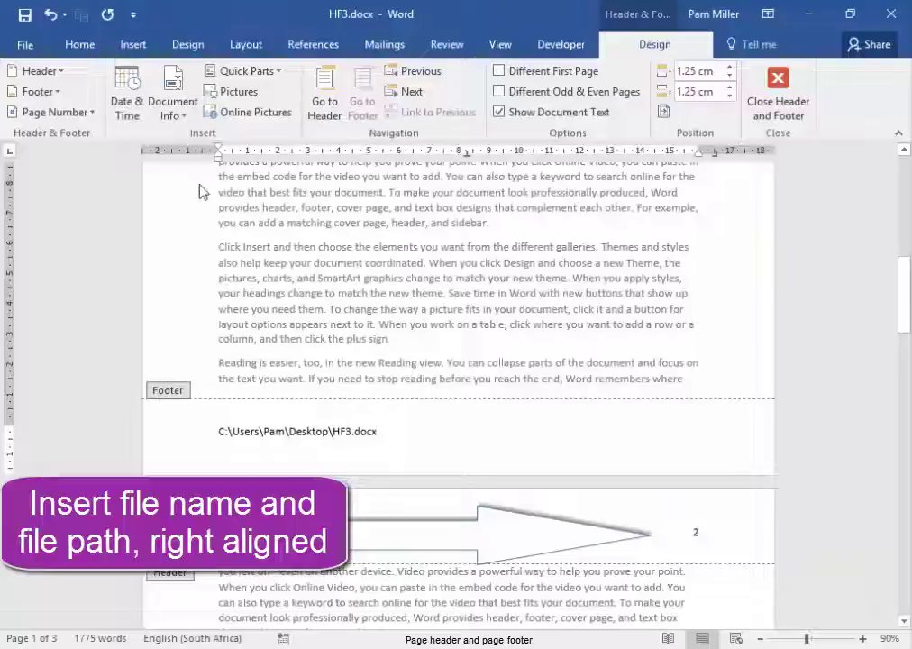
- Right-align the footer file path and return to the Header & Footer Design commands
click(77, 45)
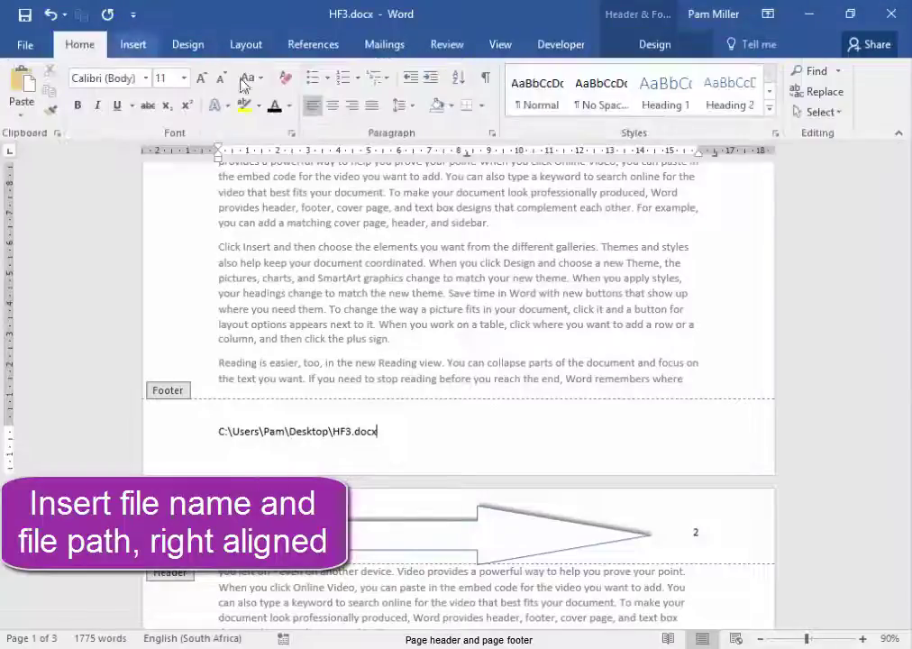
click(352, 106)
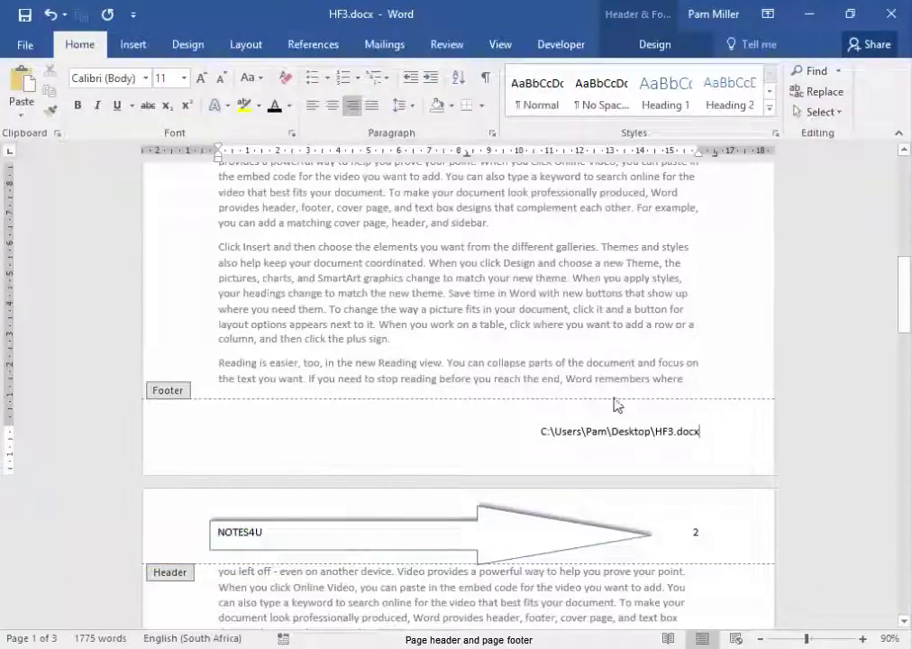
click(657, 45)
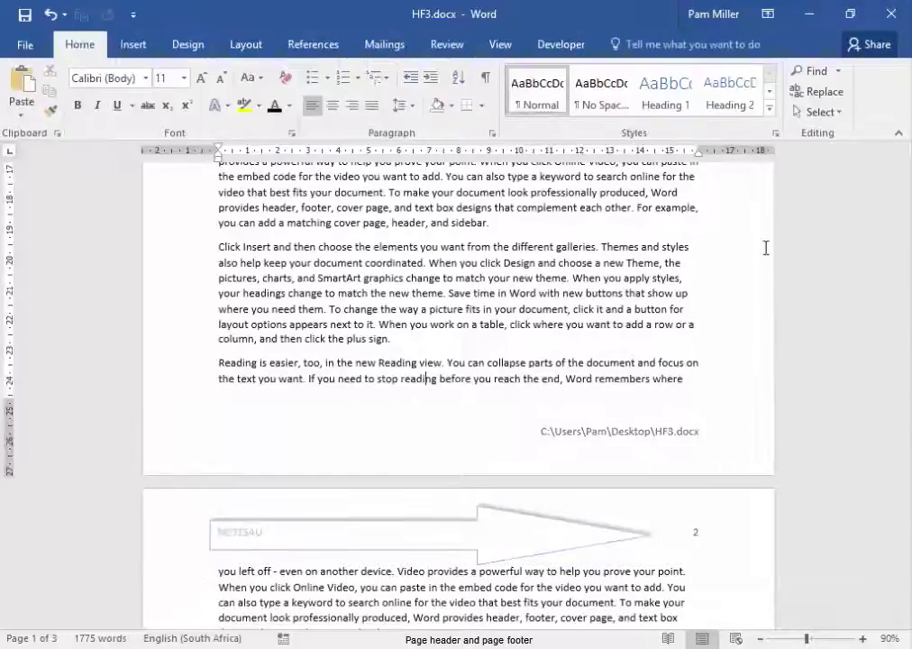